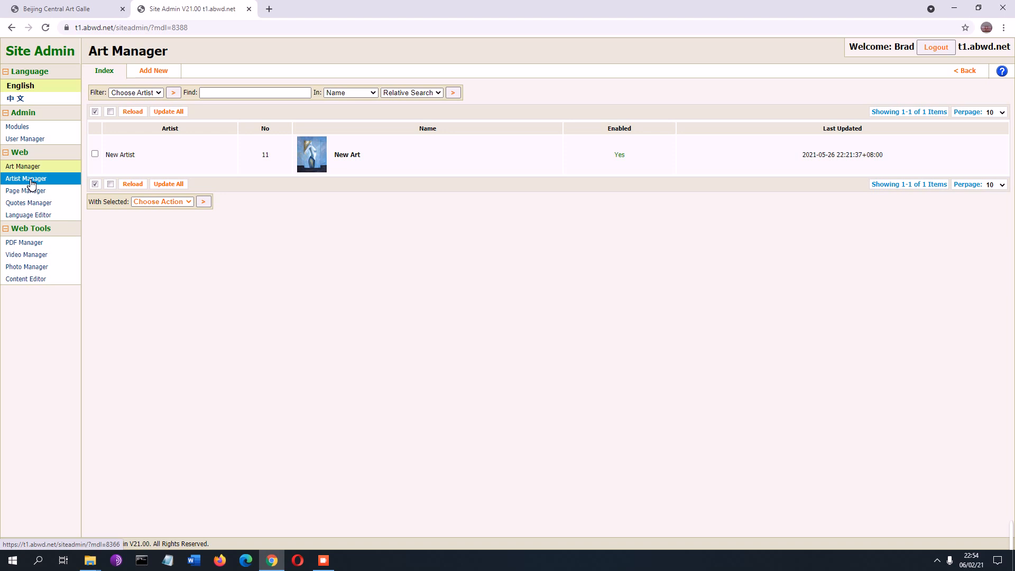
Step: Switch to Artist Manager and open a blank Add New artist form
click(30, 184)
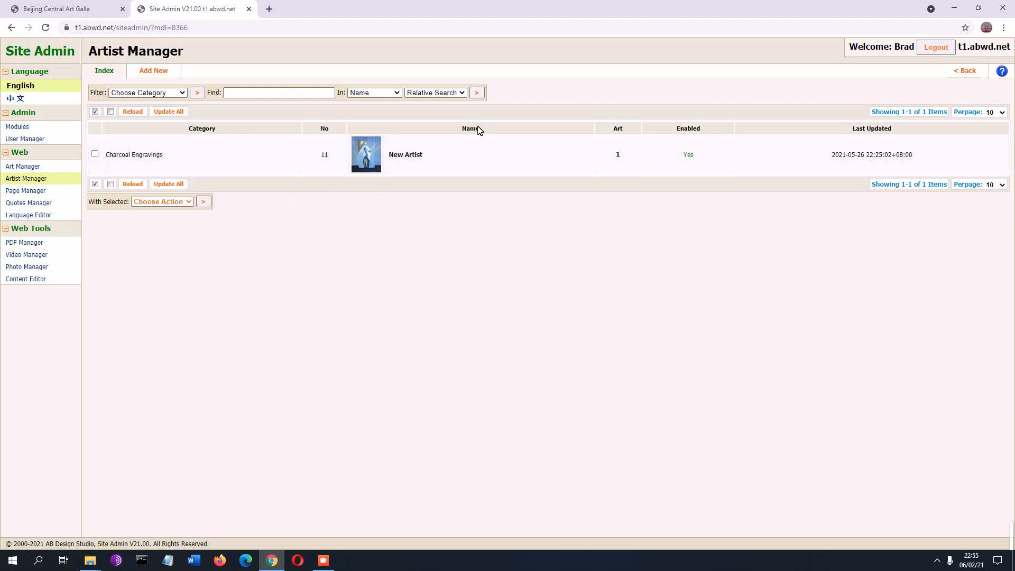
click(161, 76)
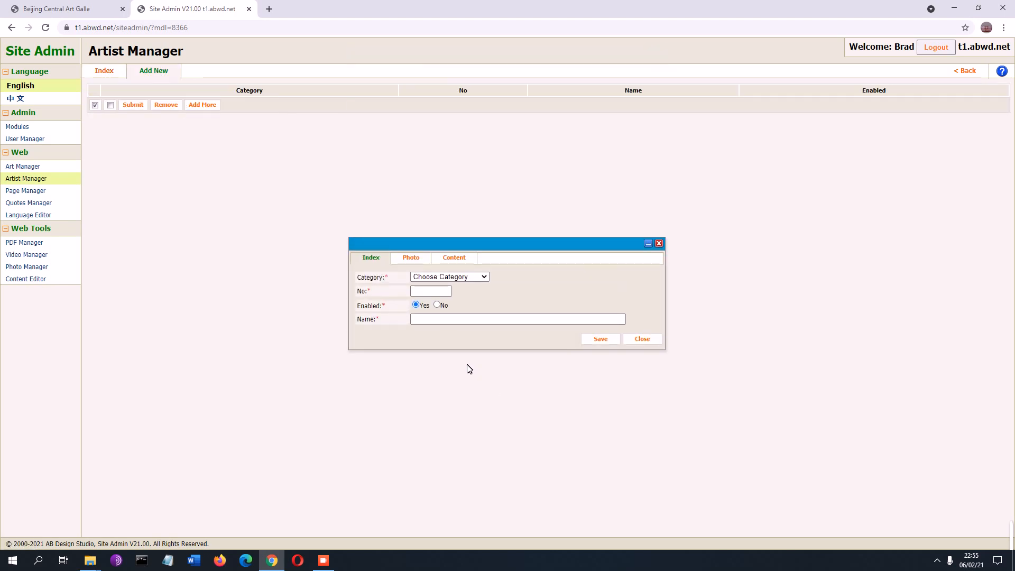
Step: Enter artist number 9999 and paste the name, removing its leading space and Chinese characters
click(443, 292)
click(473, 320)
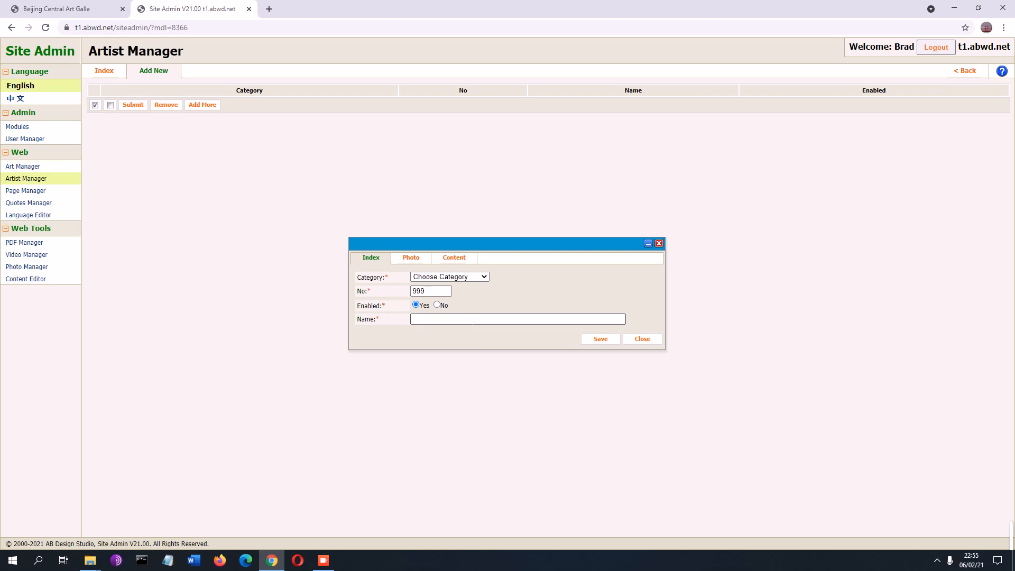
click(473, 319)
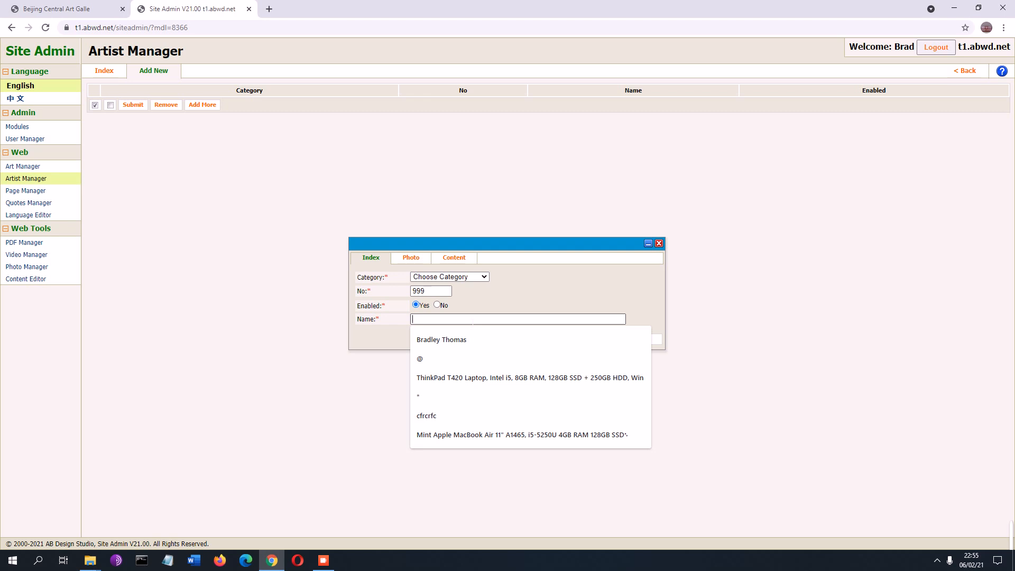
click(438, 290)
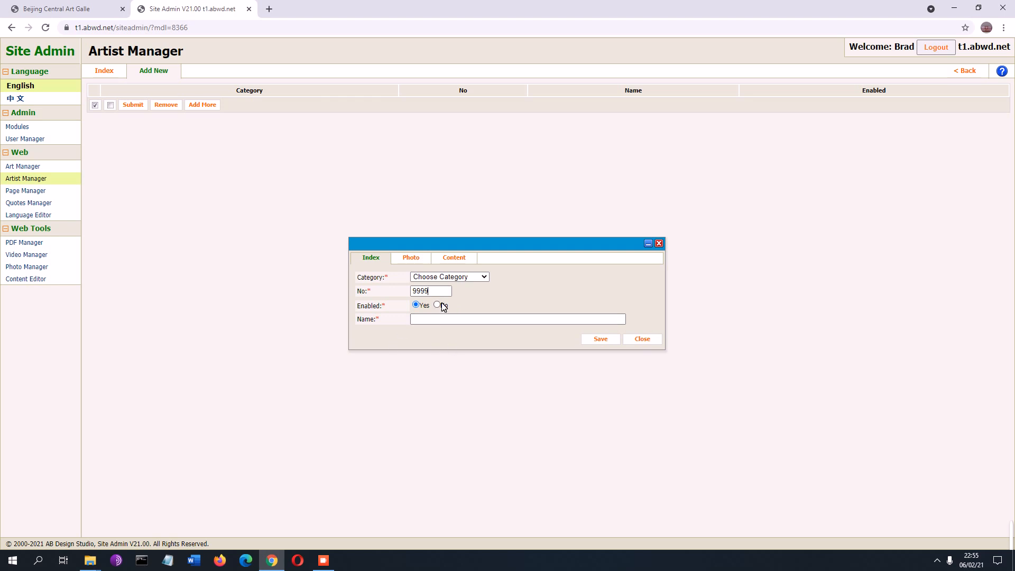
click(470, 278)
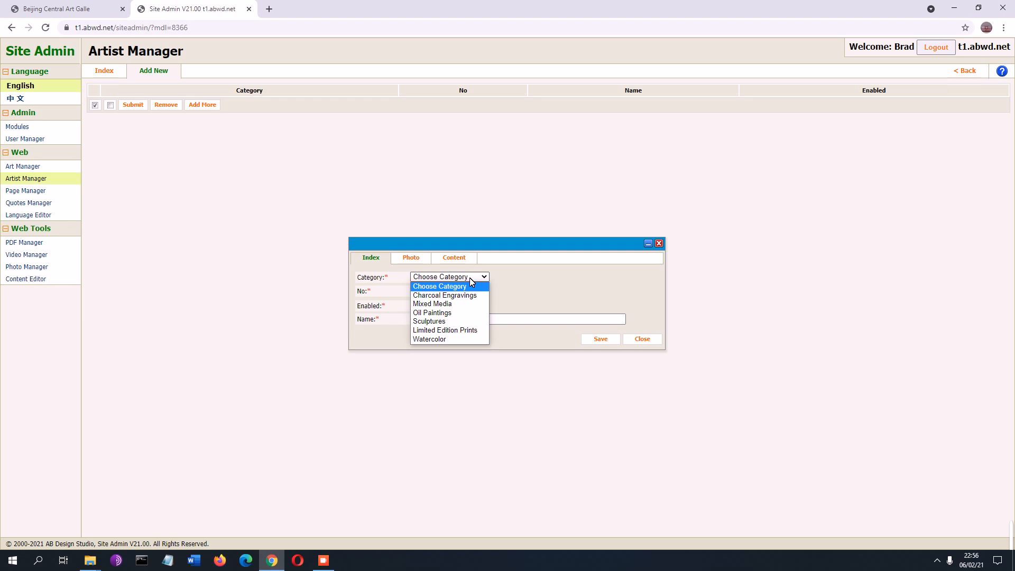
click(529, 321)
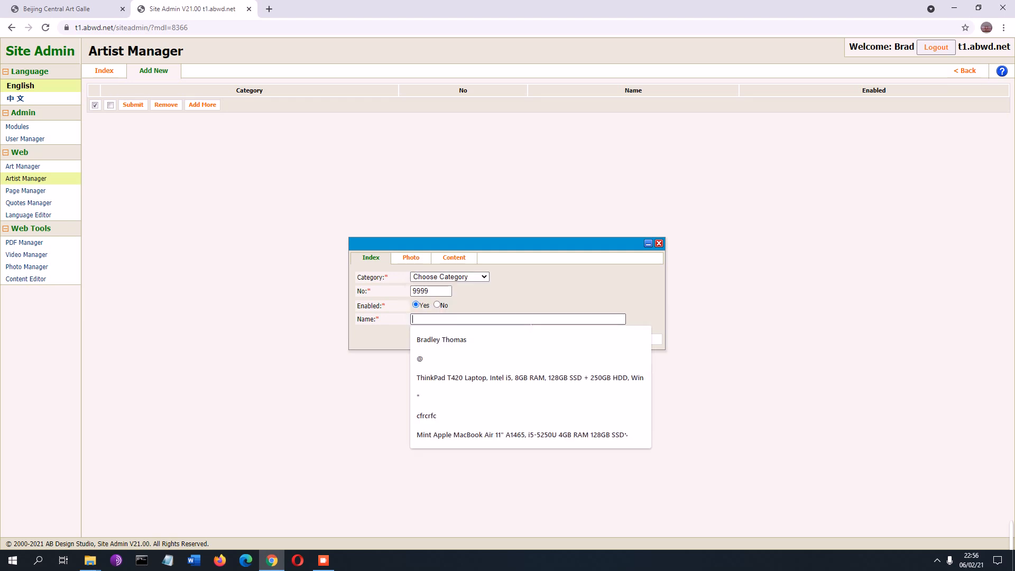
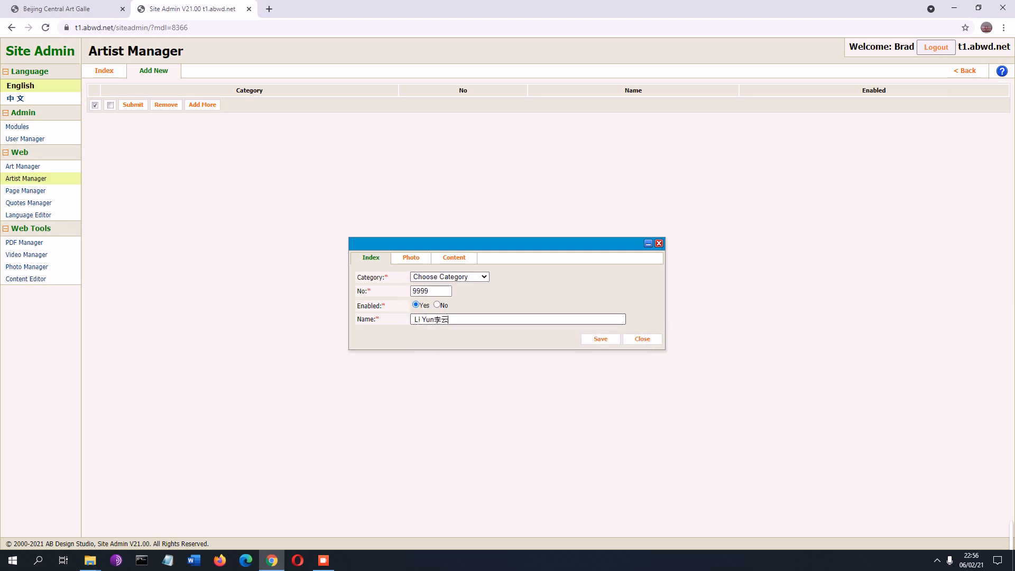
key(Home)
key(Delete)
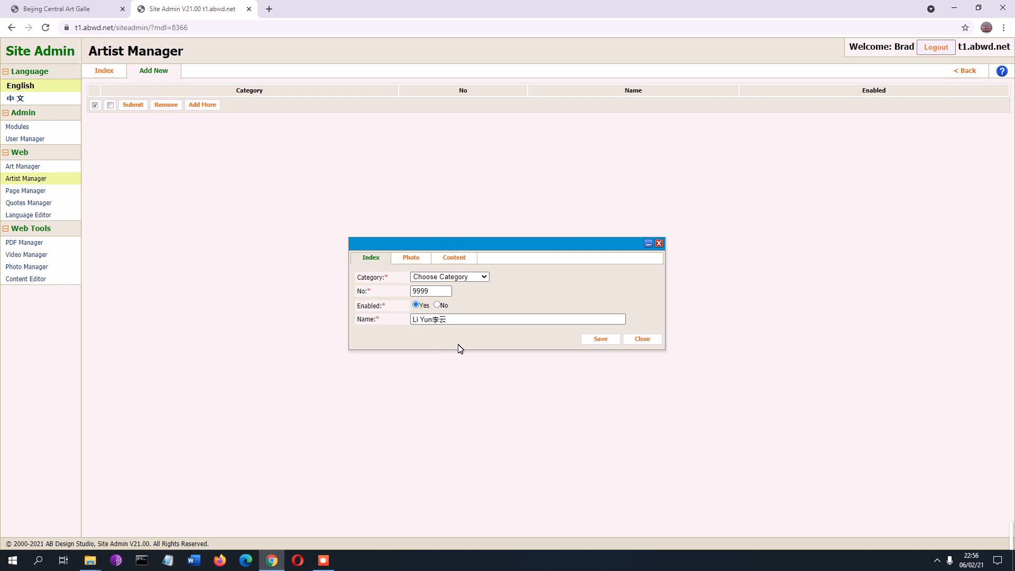
drag(448, 319, 428, 319)
key(BackSpace)
Step: Set the category to Mixed Media, save the artist, and start another blank entry
click(479, 278)
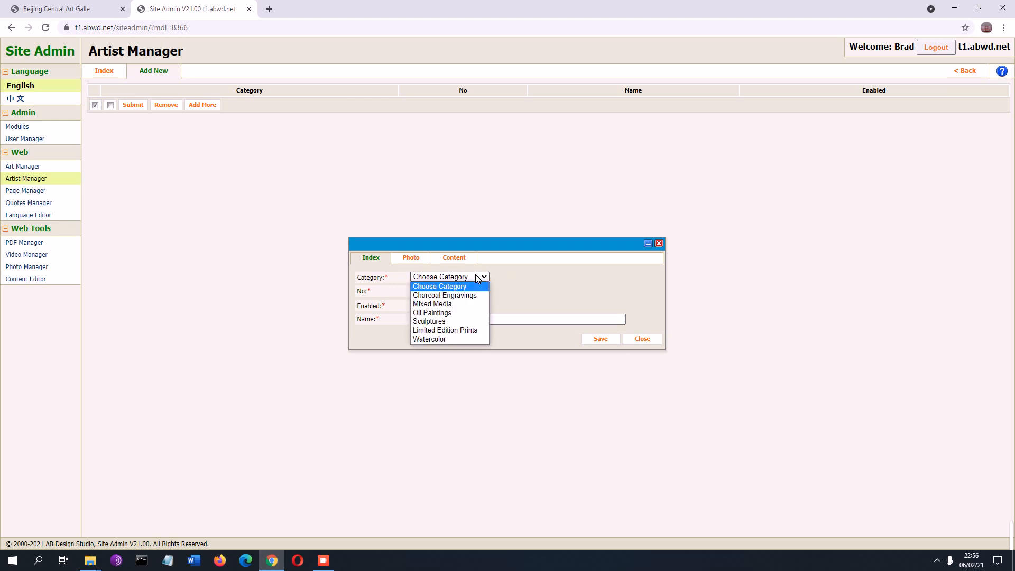
click(454, 304)
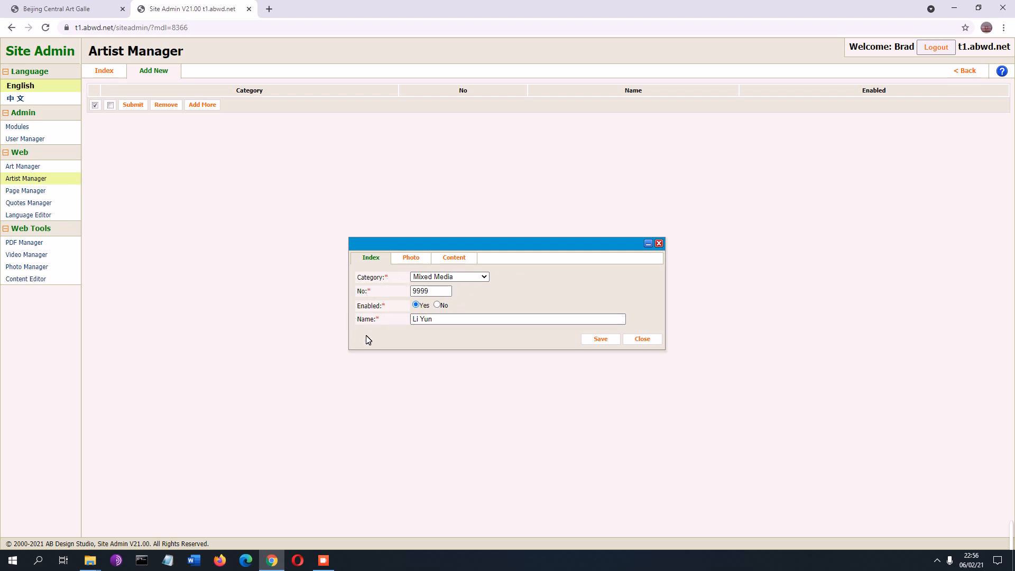
click(454, 259)
click(380, 280)
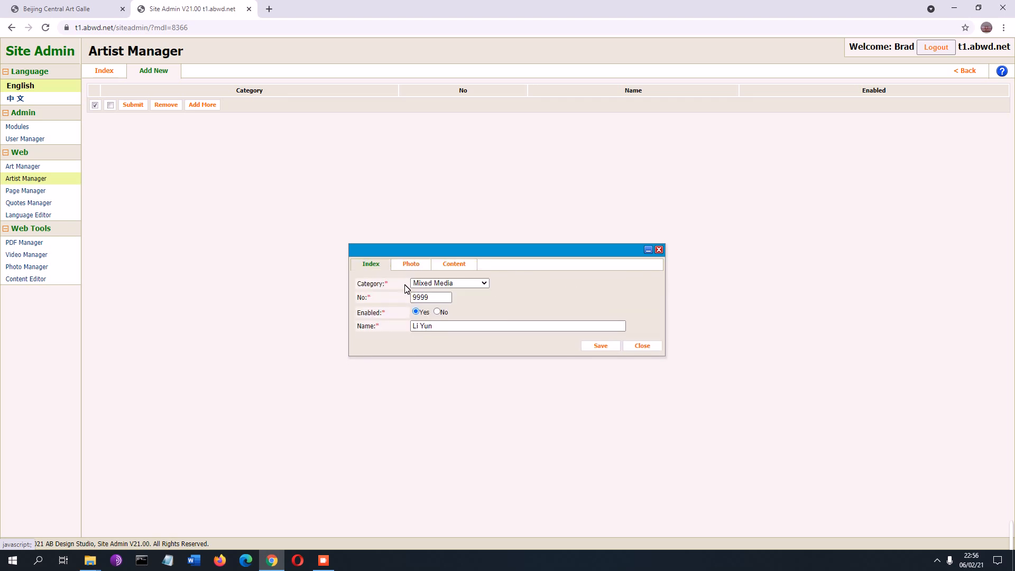
click(601, 345)
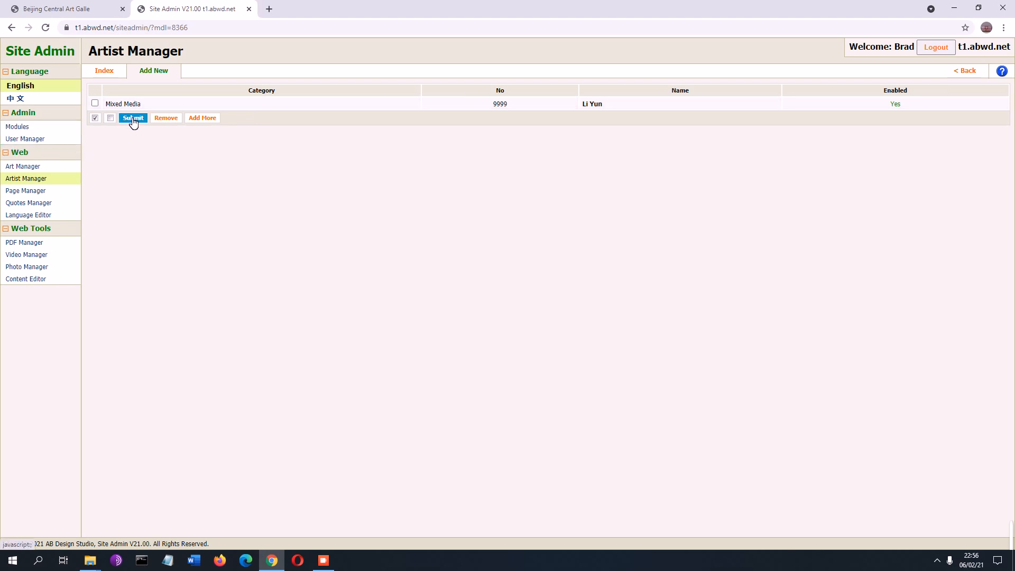
click(154, 71)
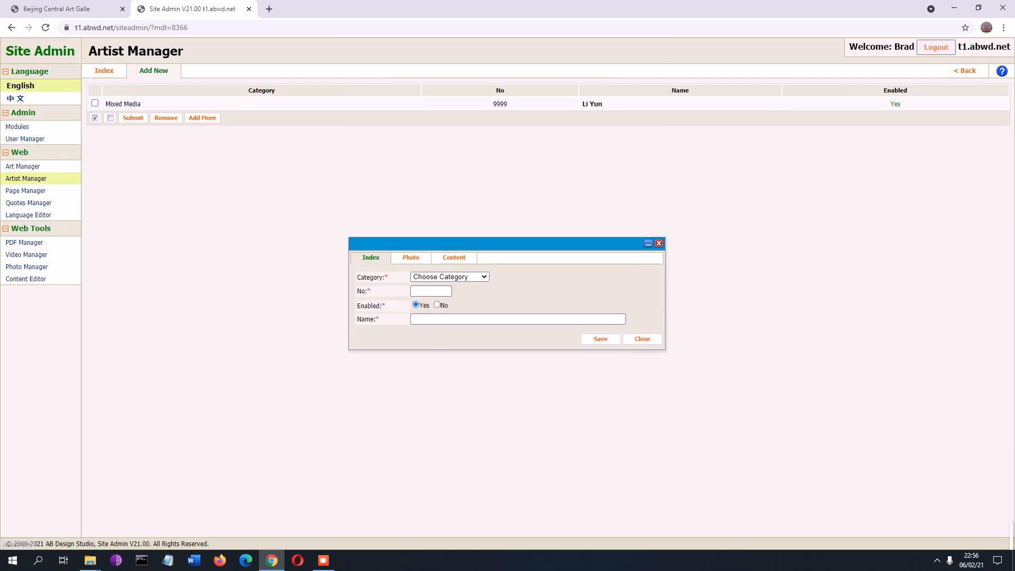
Step: Discard the pasted-name draft, glance at the saved artist's details, and start a fresh entry
click(479, 321)
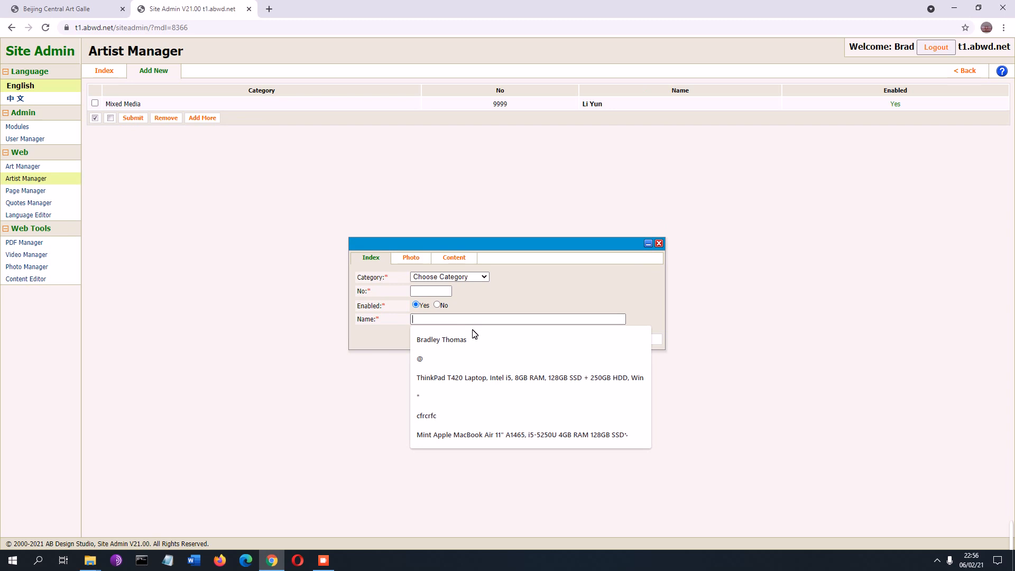
key(ctrl+a)
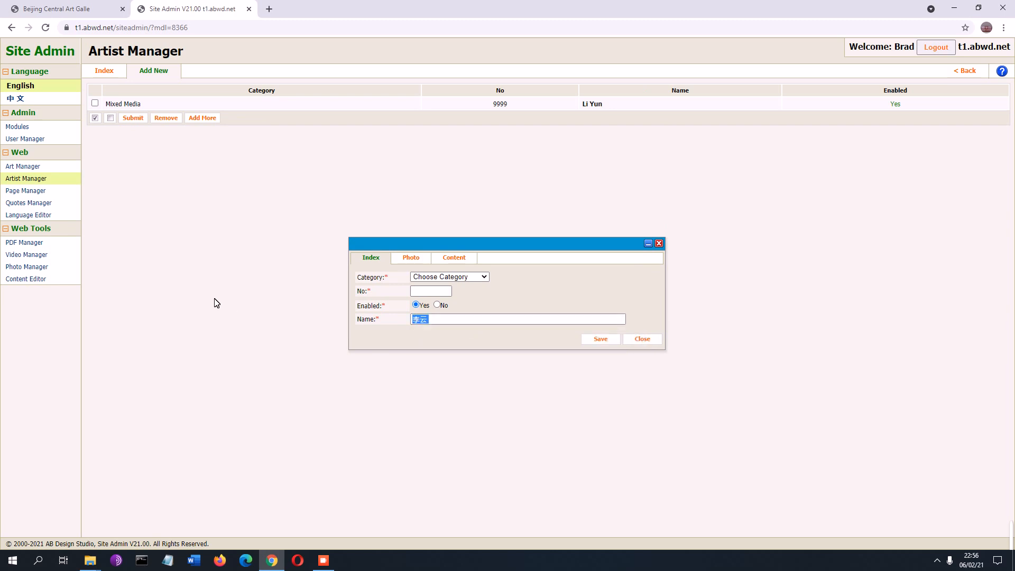
click(656, 341)
click(334, 102)
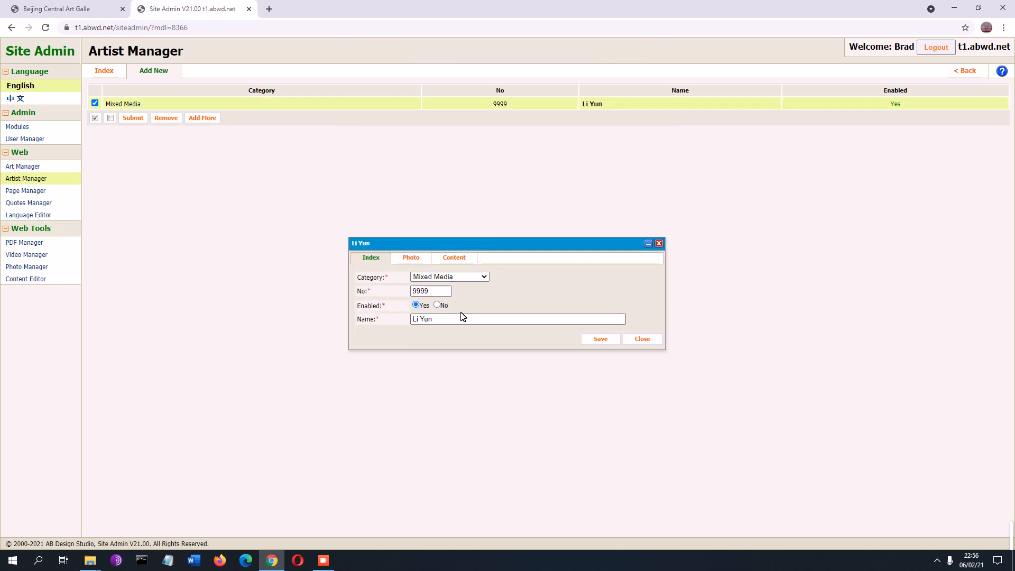
drag(459, 313, 277, 303)
click(651, 341)
click(154, 70)
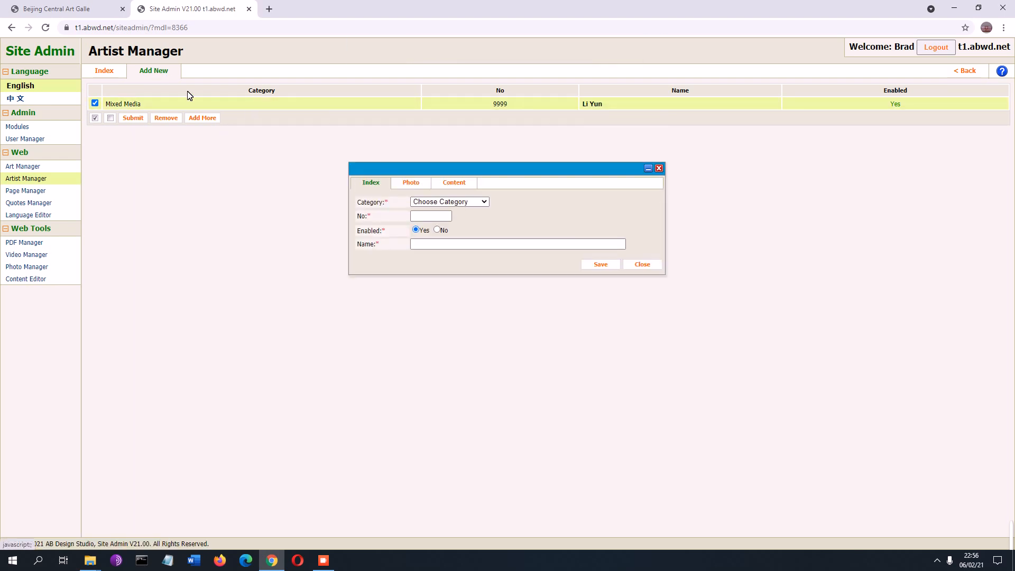
click(462, 320)
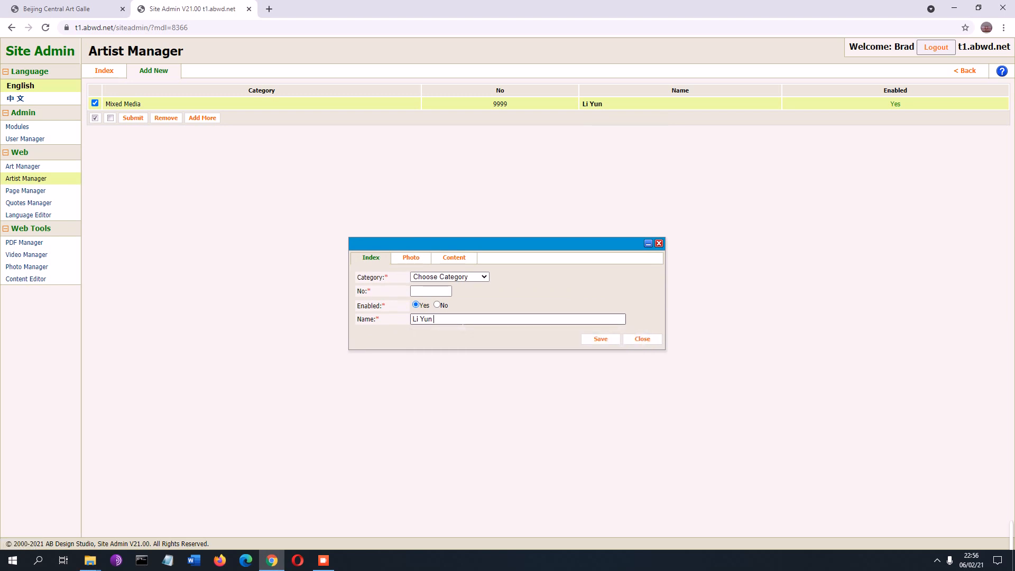
click(608, 342)
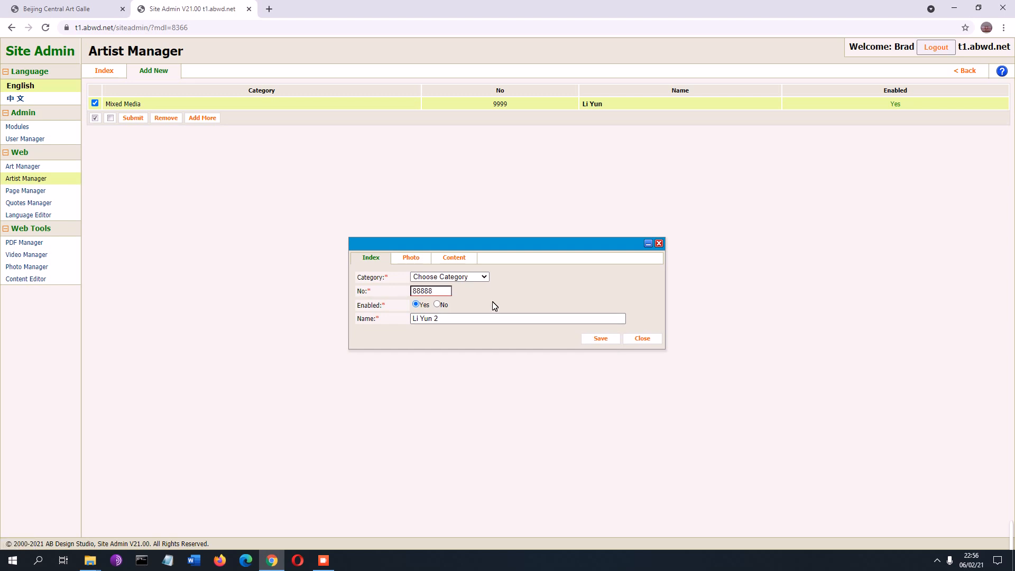
click(599, 341)
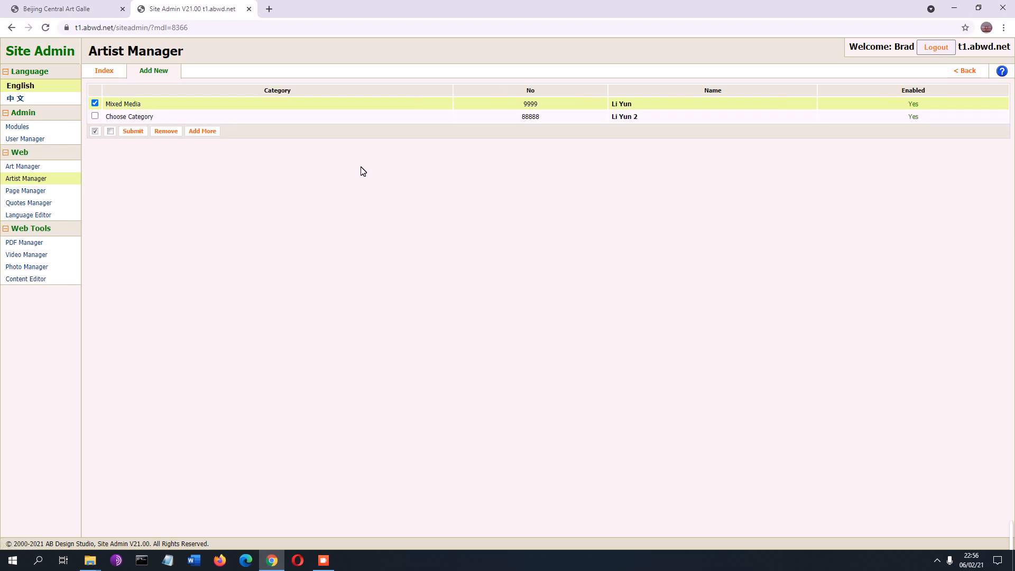
click(95, 103)
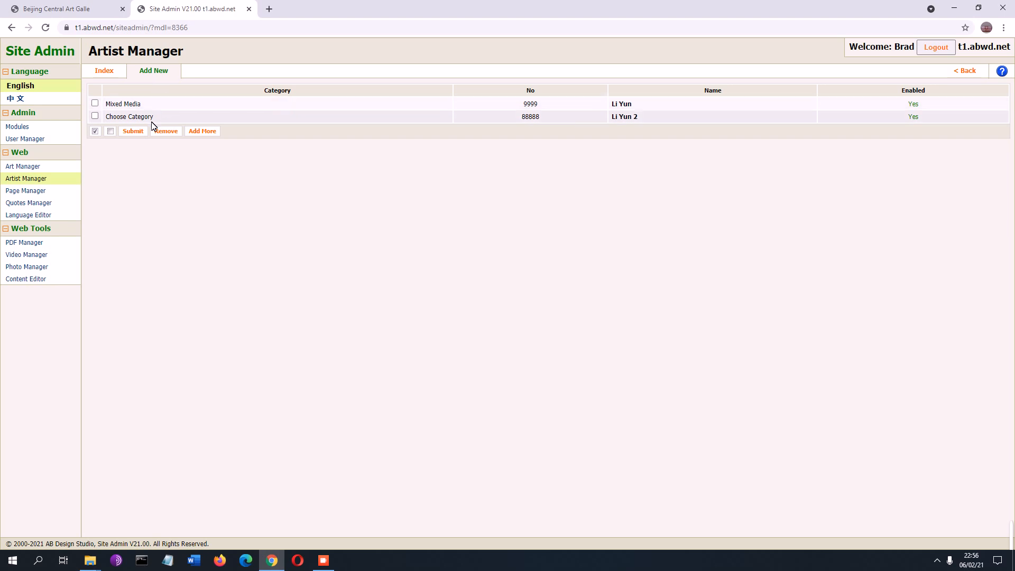
click(235, 122)
click(447, 276)
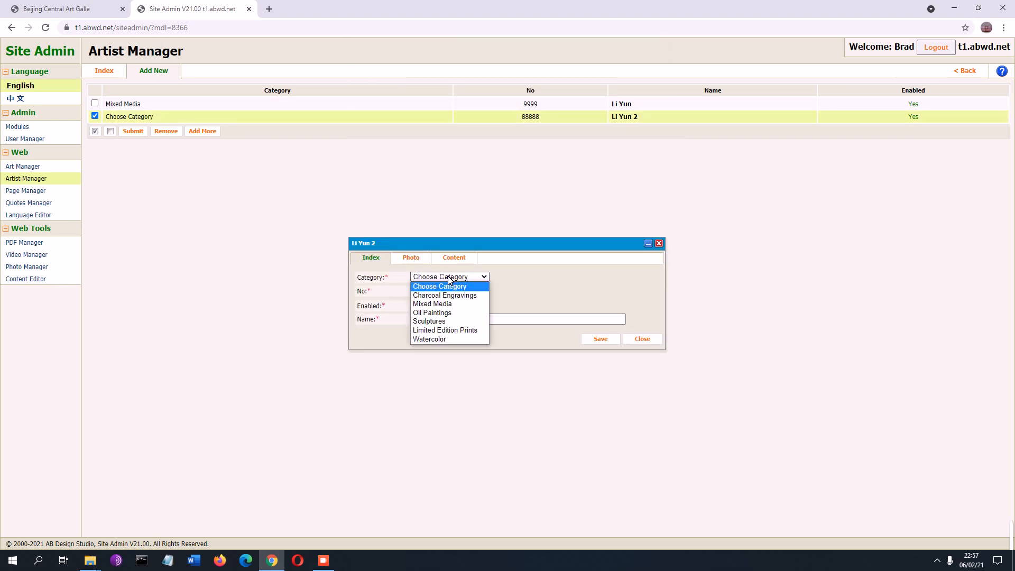
click(450, 305)
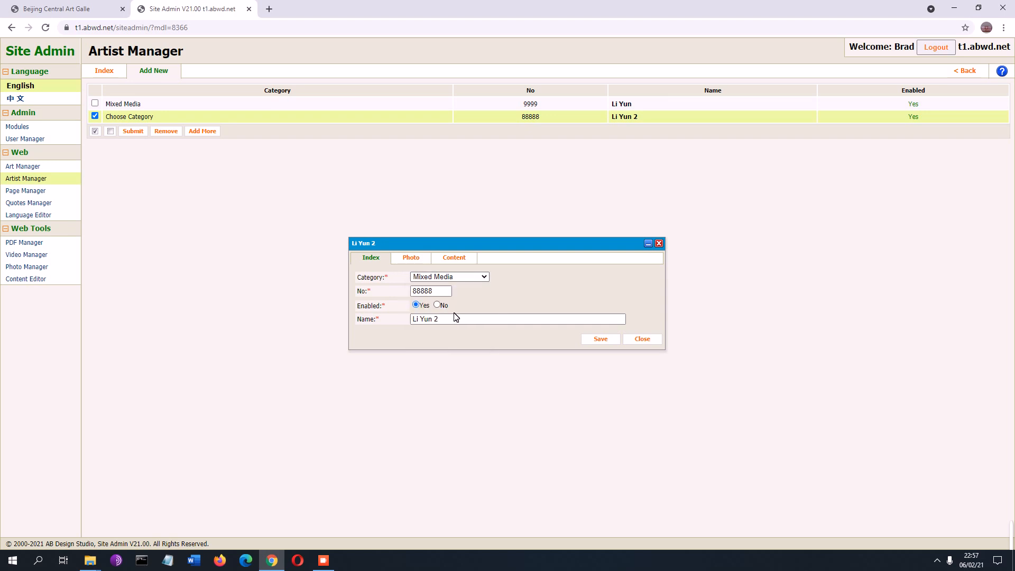
click(588, 339)
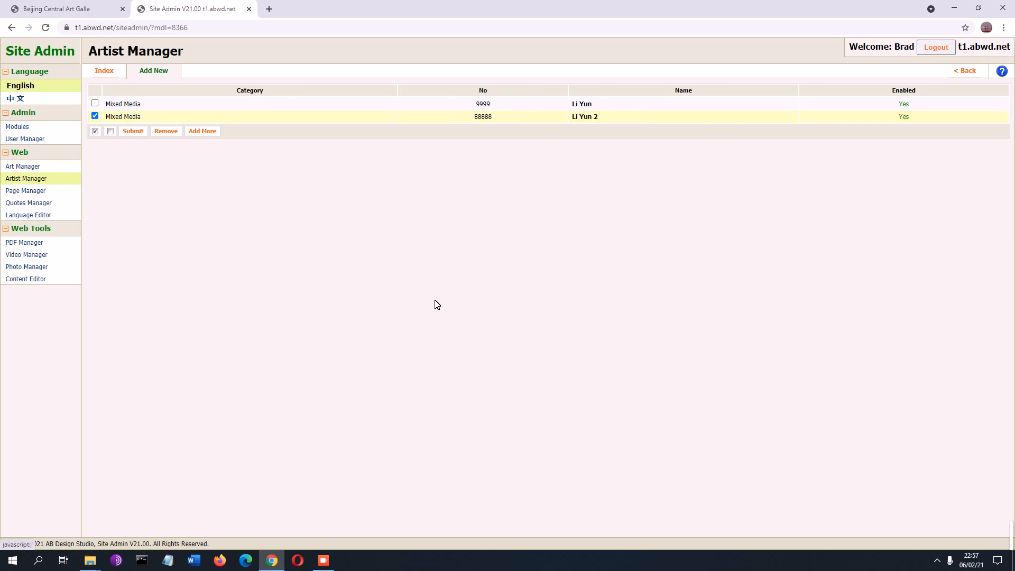
click(153, 71)
click(471, 318)
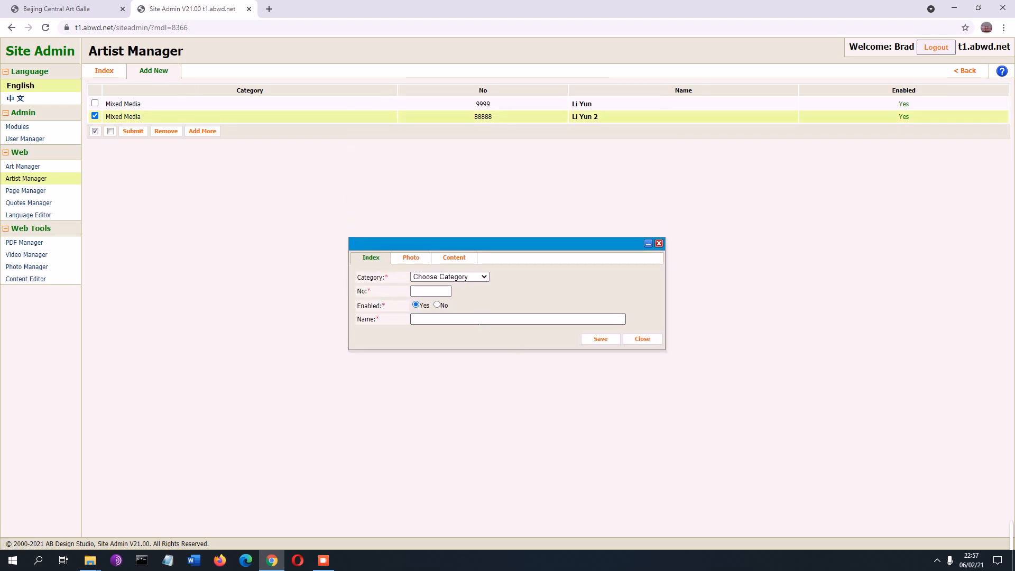
click(604, 342)
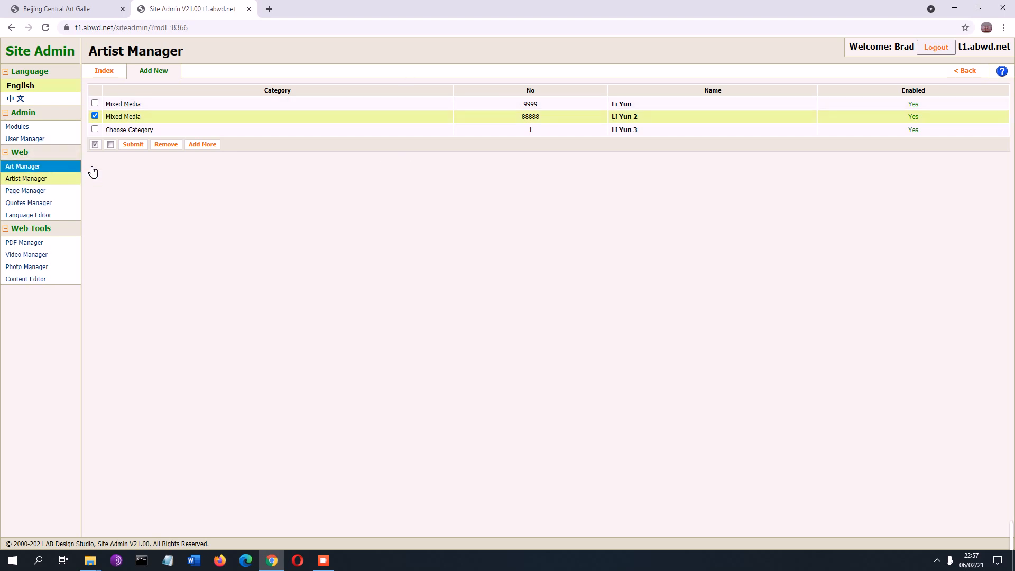
click(134, 146)
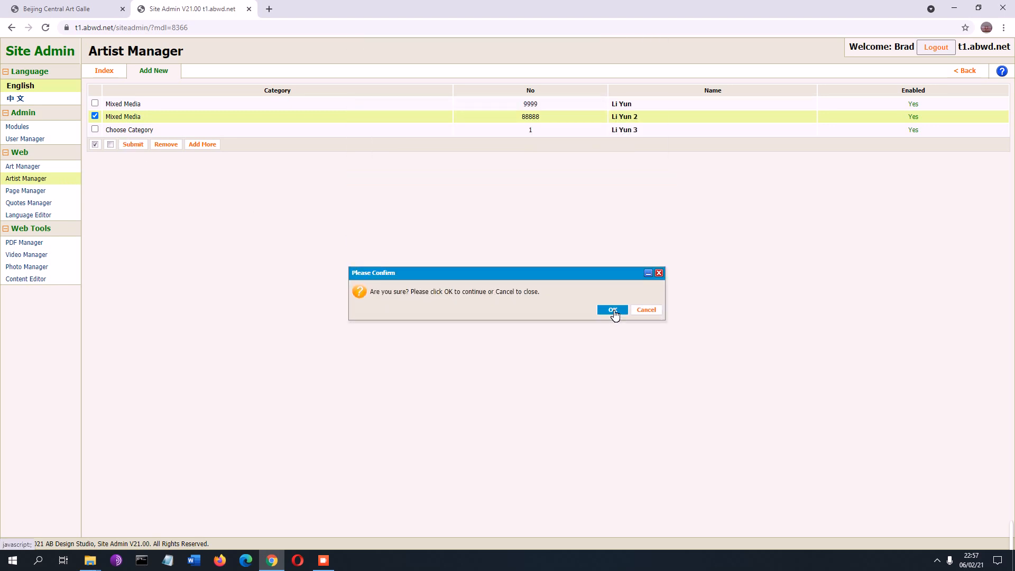
click(613, 311)
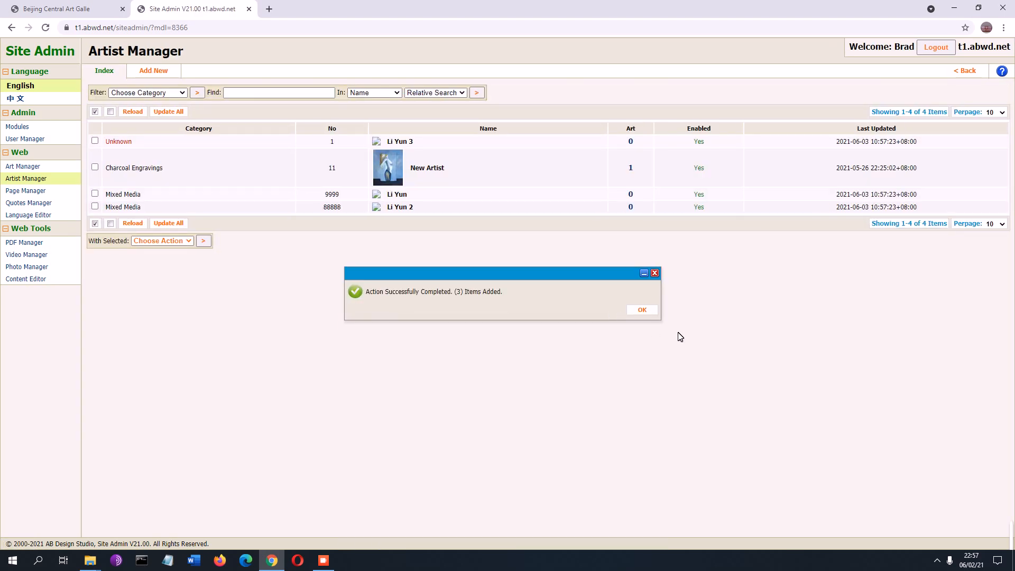
click(643, 311)
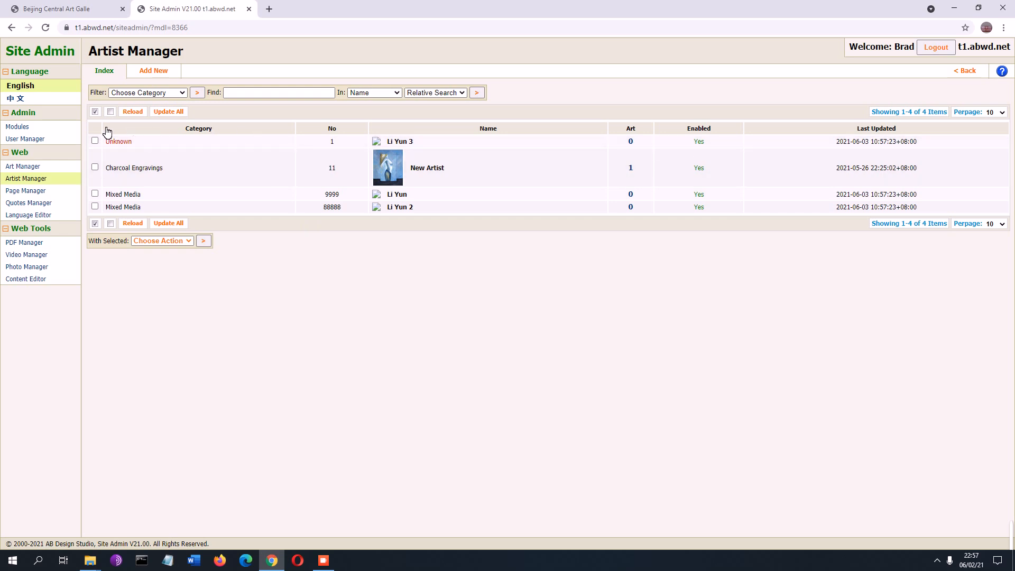
click(482, 142)
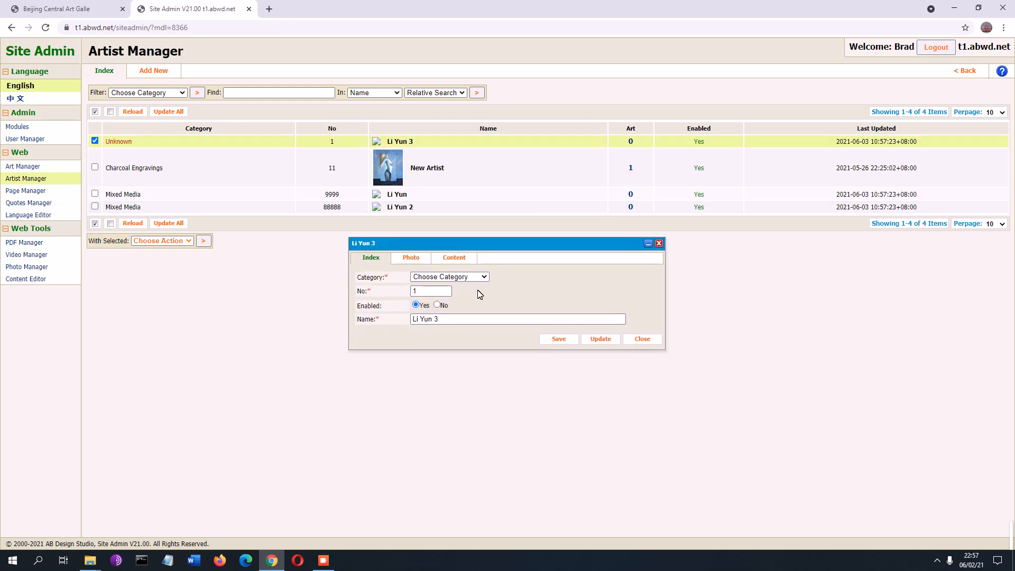
click(468, 277)
click(458, 307)
click(601, 339)
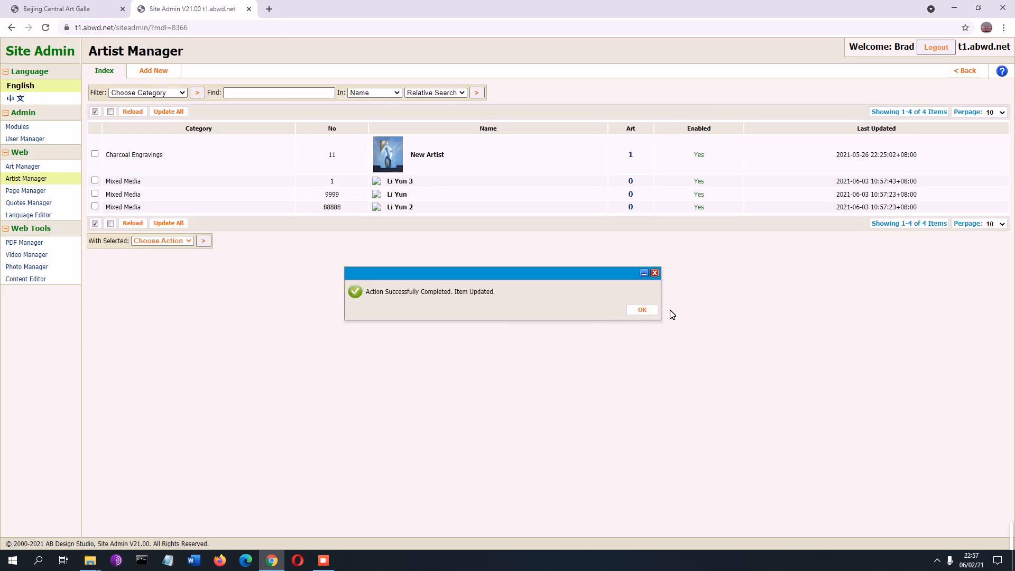
click(643, 312)
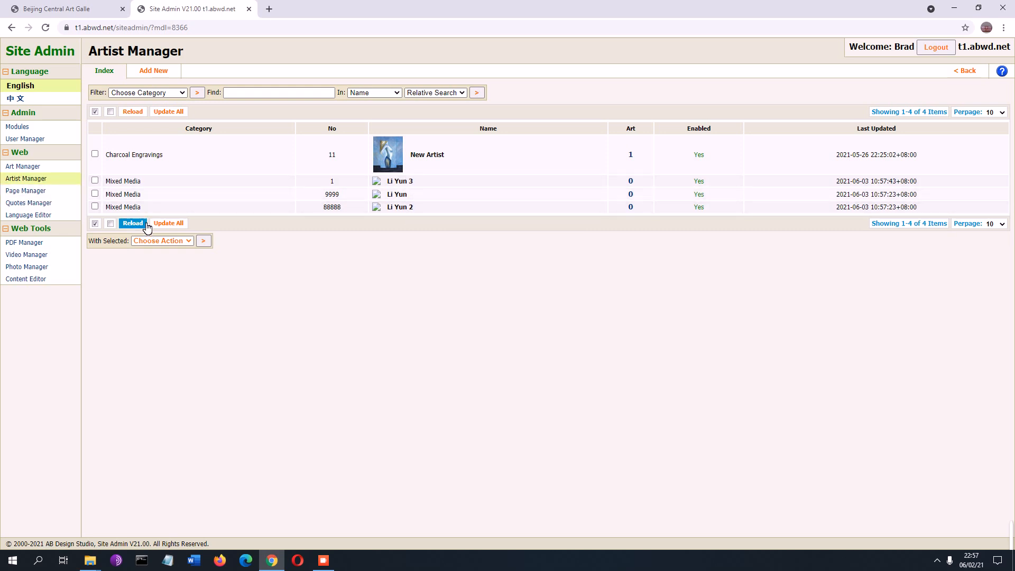
click(136, 208)
click(152, 184)
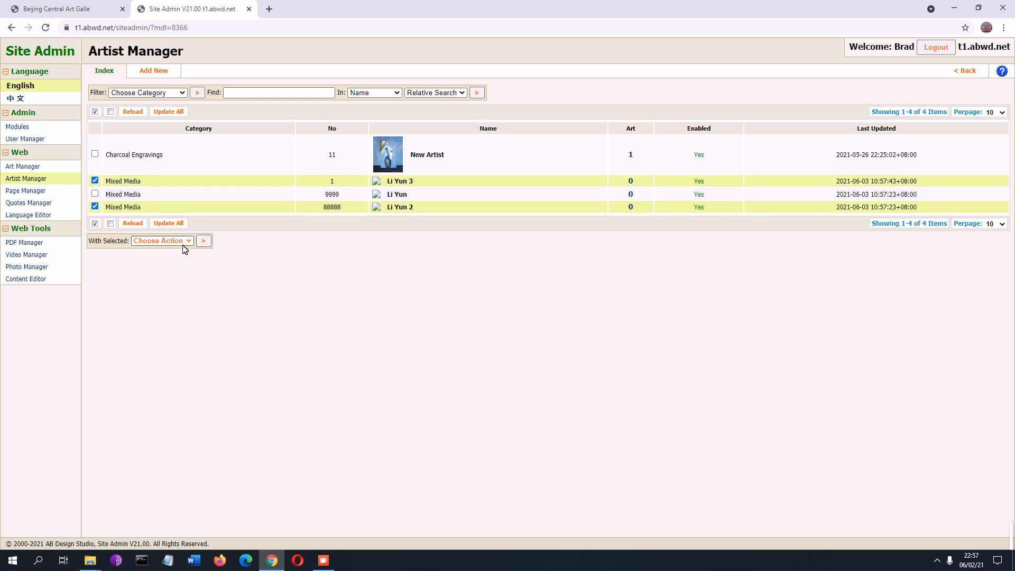
click(181, 242)
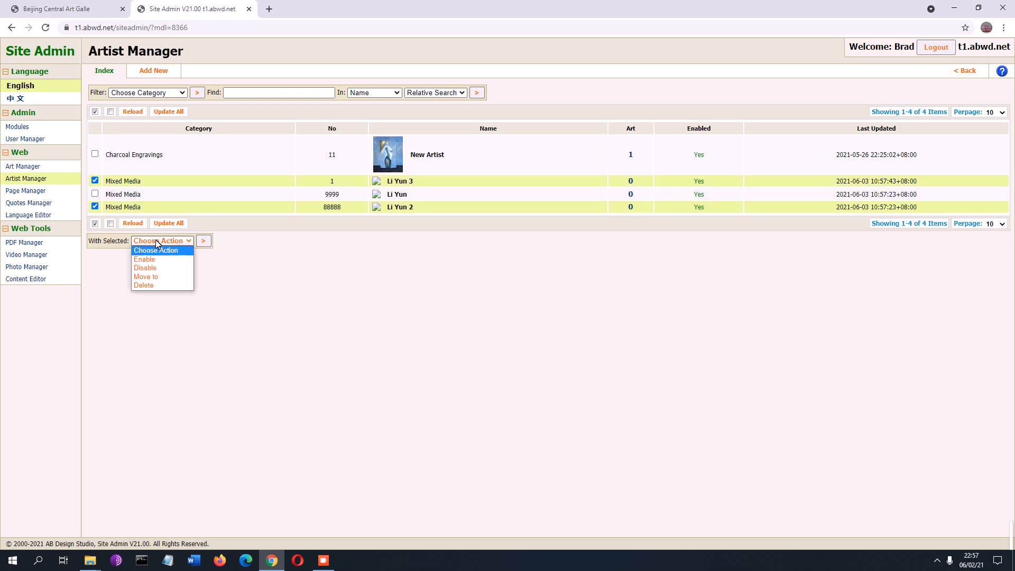
click(293, 275)
click(257, 210)
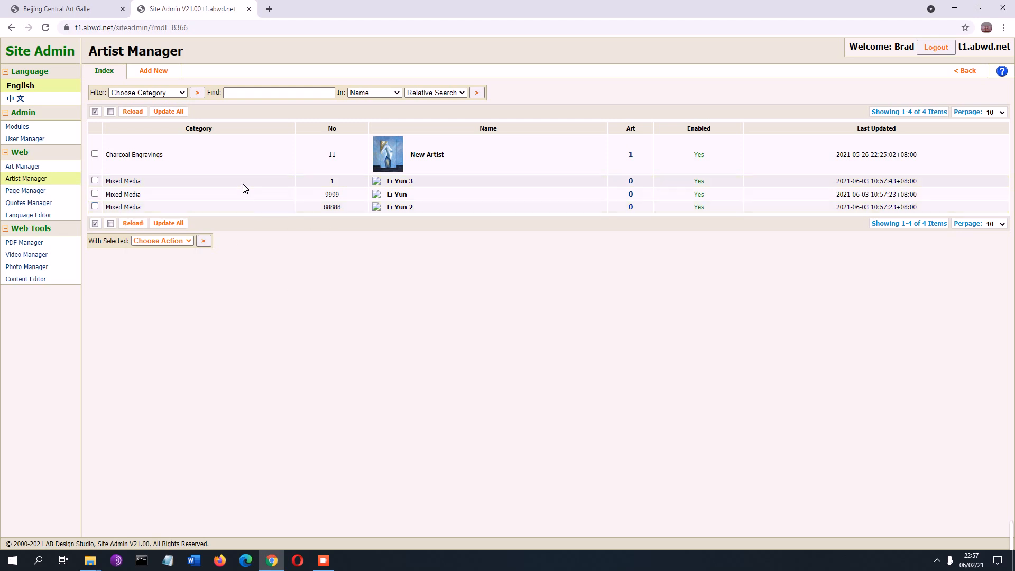
click(231, 208)
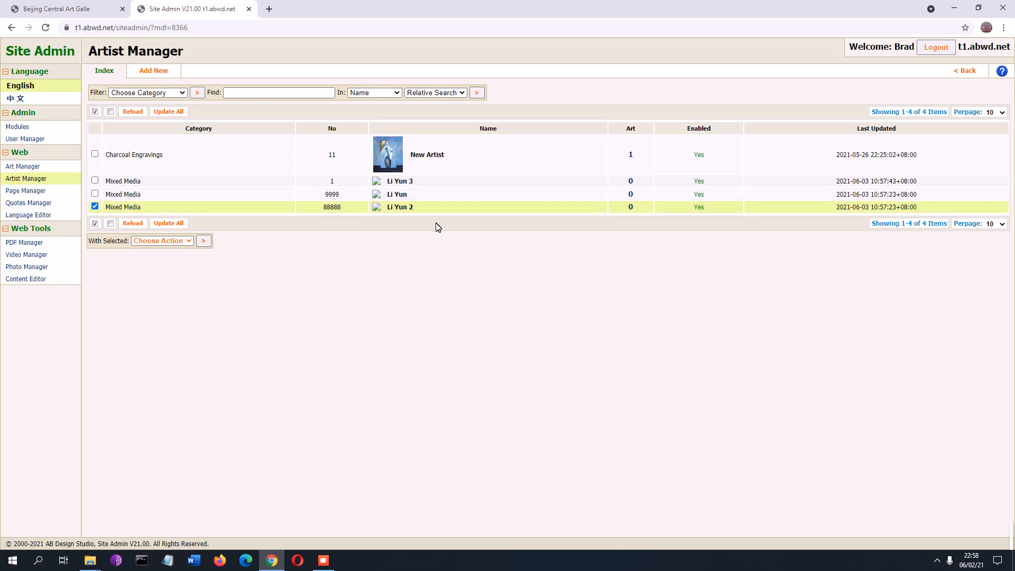
click(169, 183)
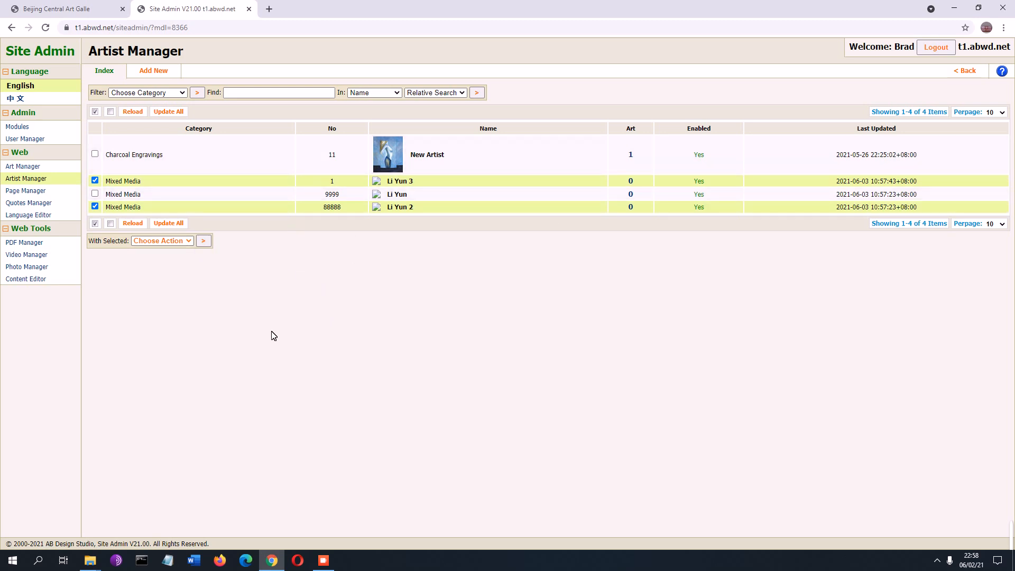
click(173, 242)
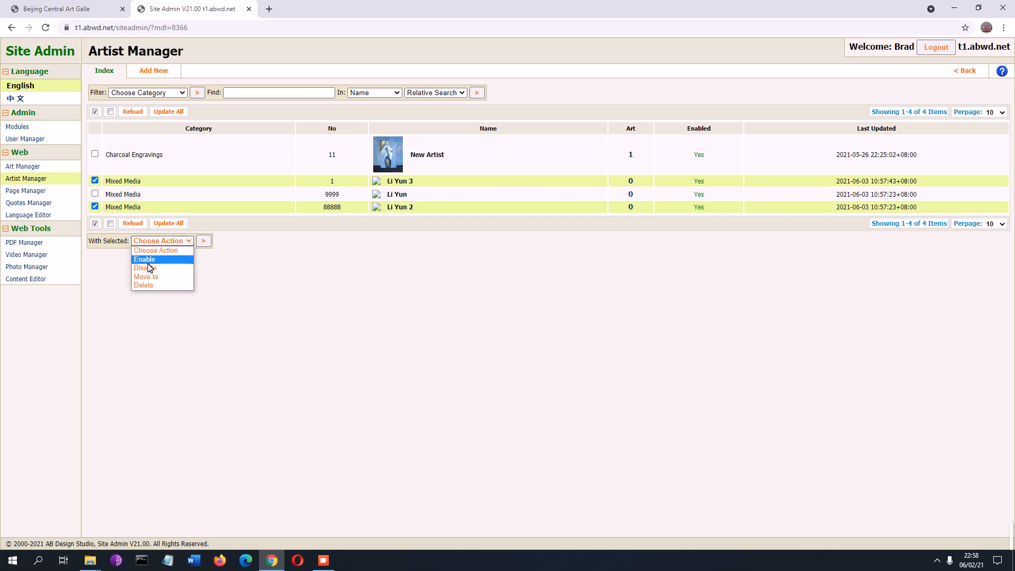
click(152, 286)
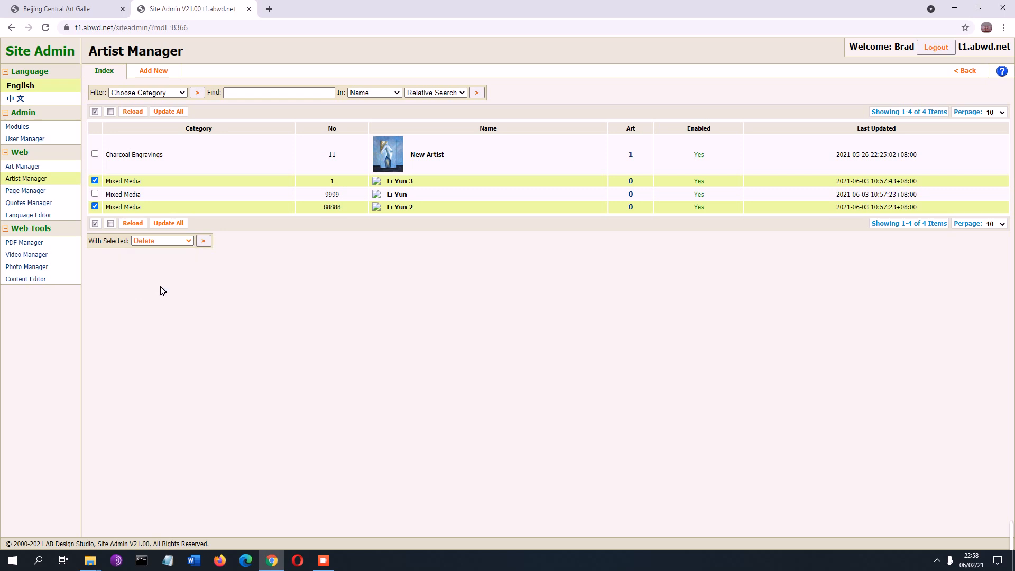
click(204, 242)
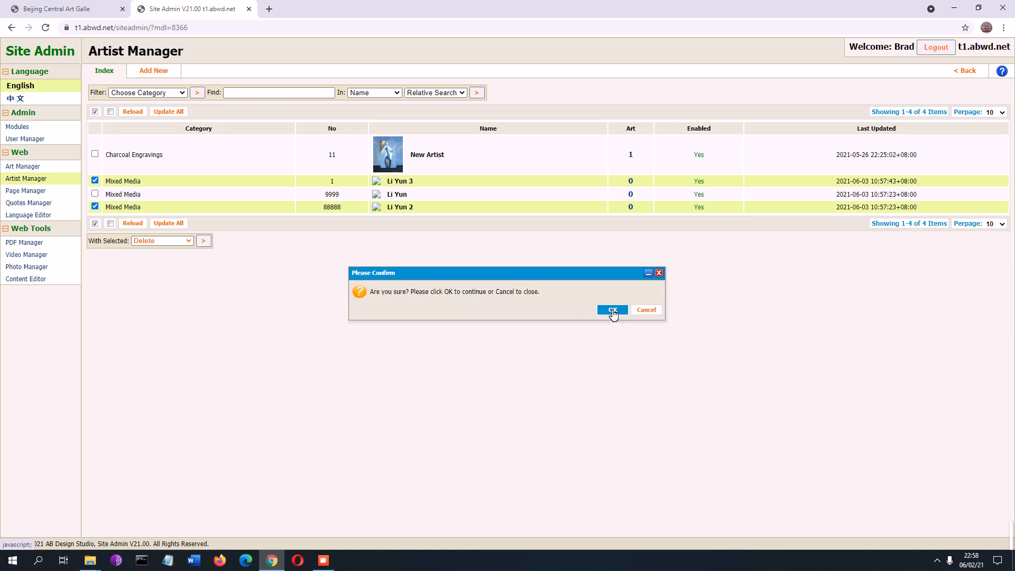
click(611, 311)
click(637, 313)
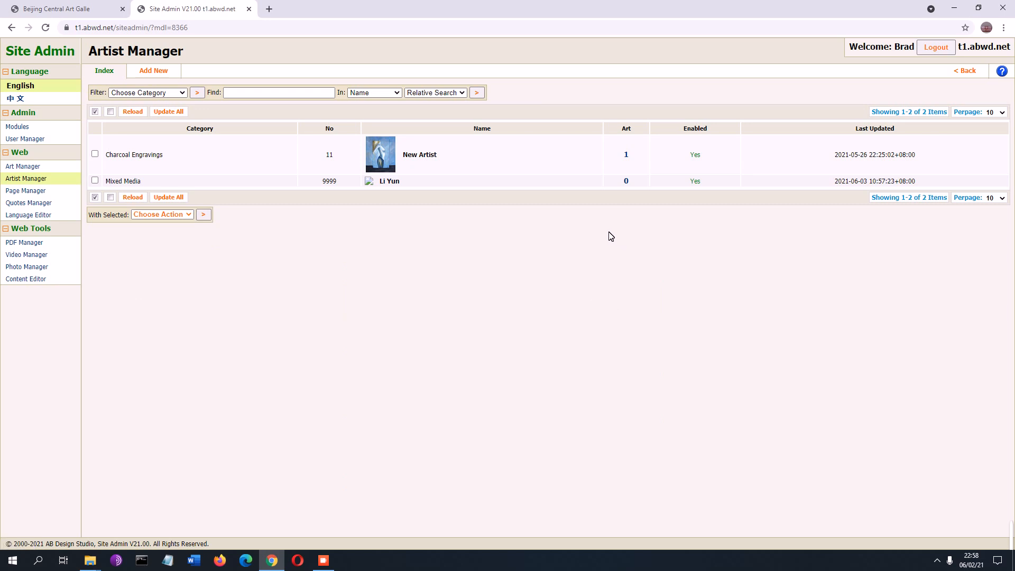
click(395, 181)
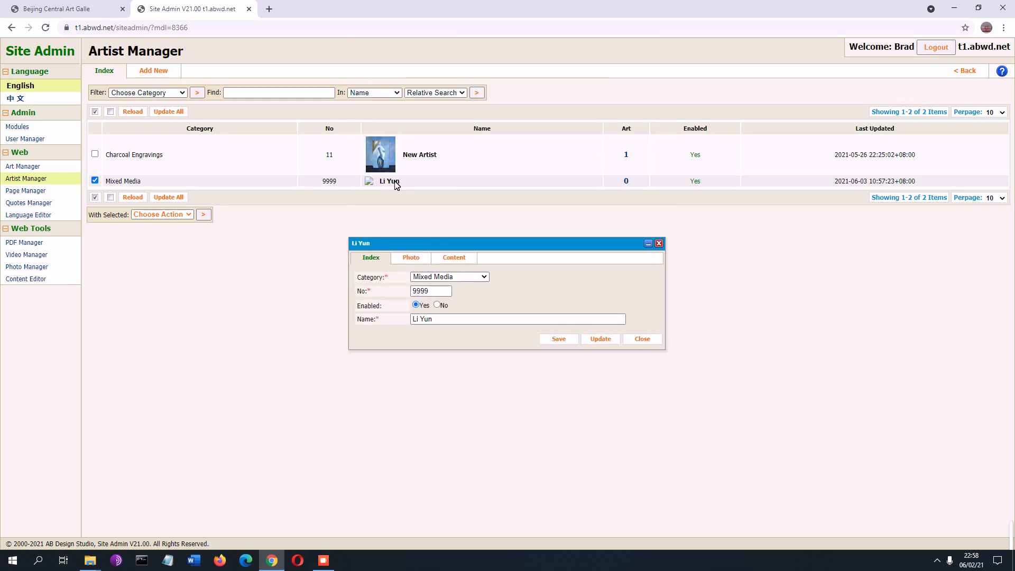
click(417, 259)
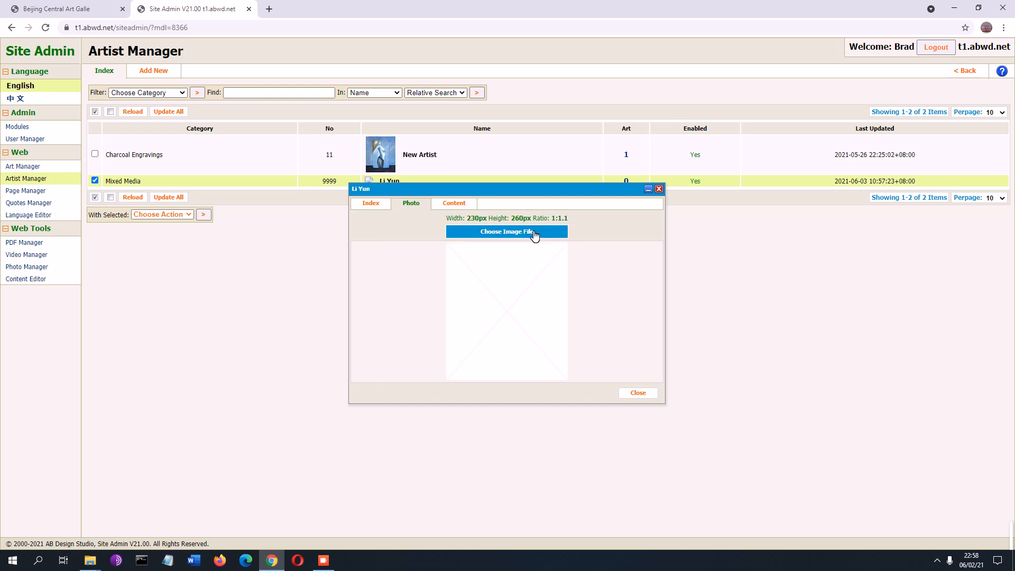
click(534, 236)
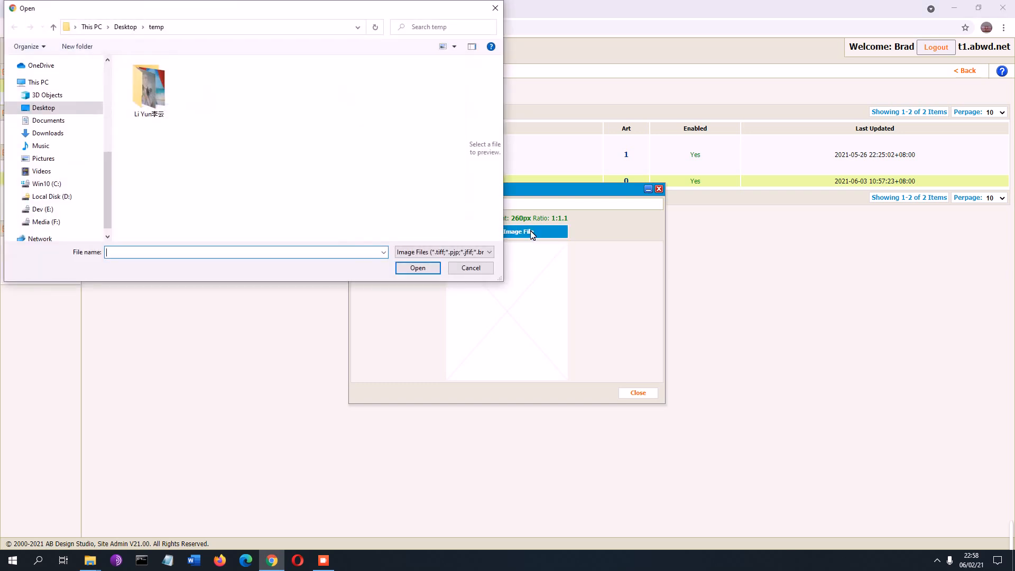
double_click(156, 87)
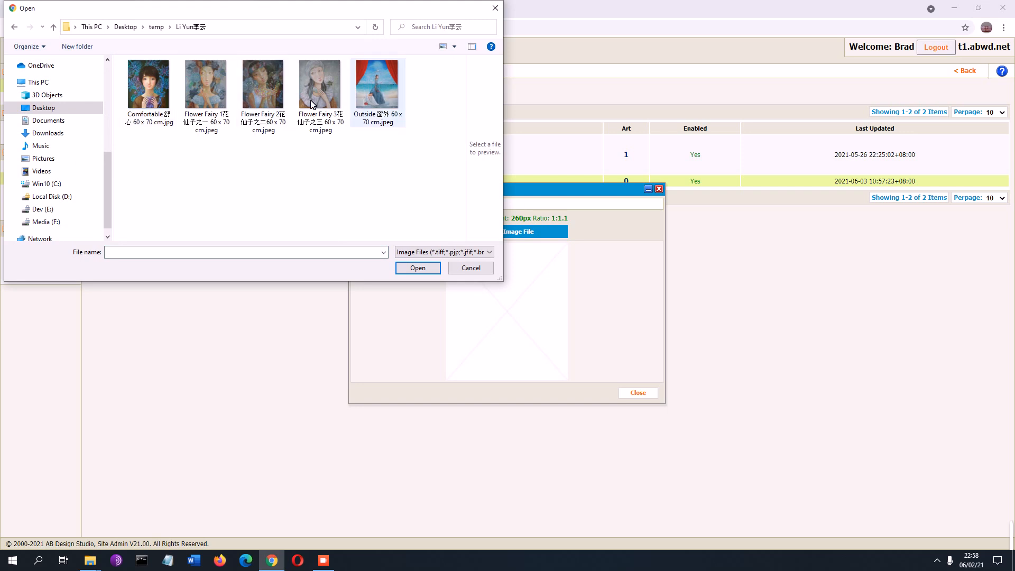
click(151, 84)
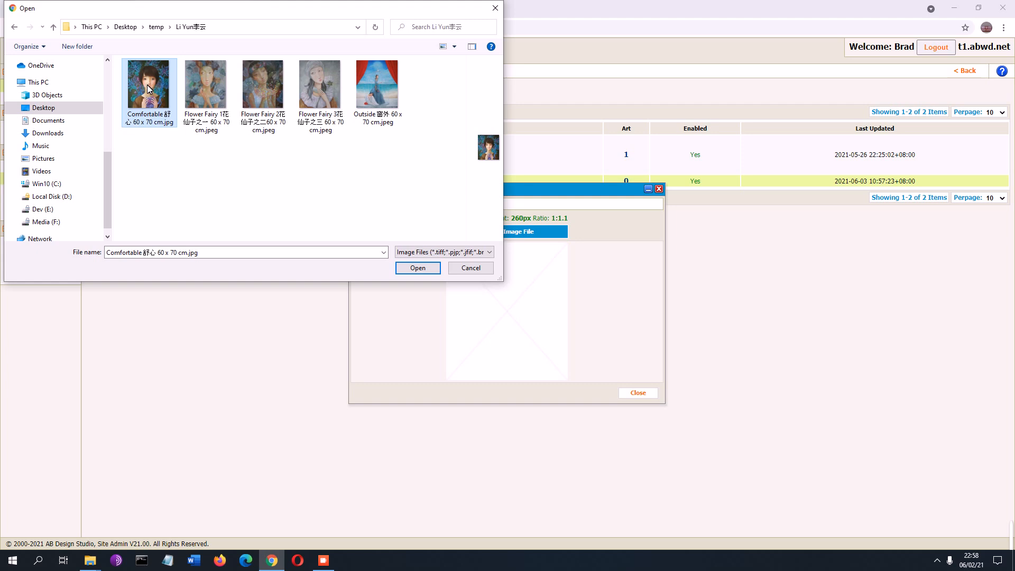
double_click(147, 84)
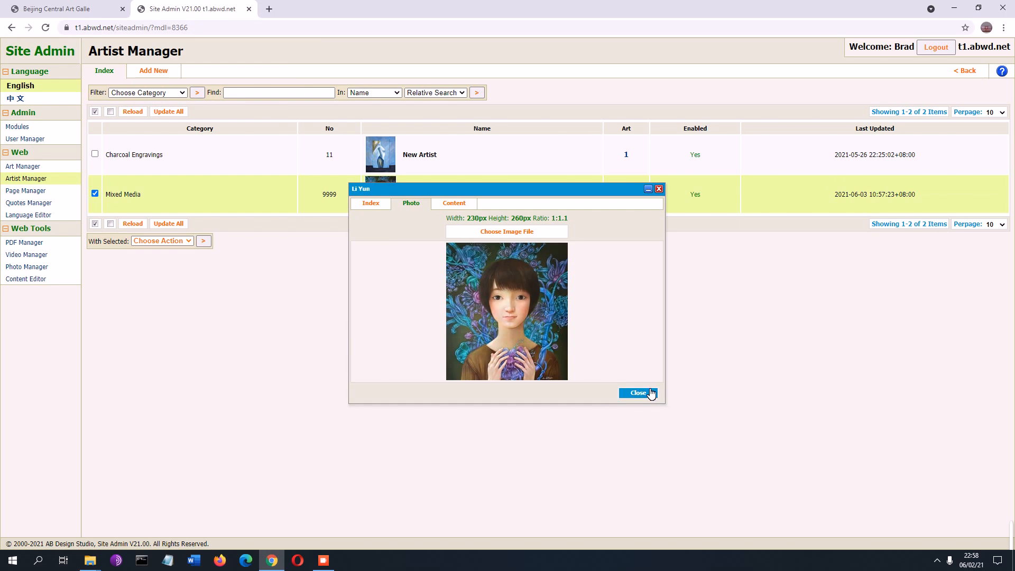
drag(652, 394, 468, 202)
click(465, 203)
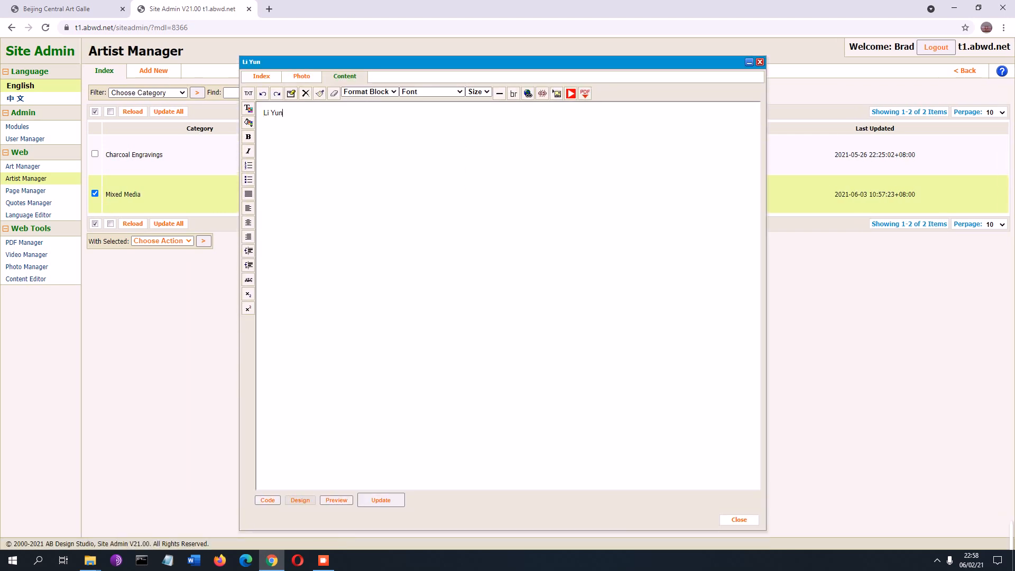
key(ctrl+a)
key(ctrl+c)
click(317, 116)
key(ctrl+v)
key(ctrl+v)
key(ctrl+a)
click(266, 113)
key(Return)
key(Return)
key(Return)
key(BackSpace)
text(vfrkvlkv)
click(571, 94)
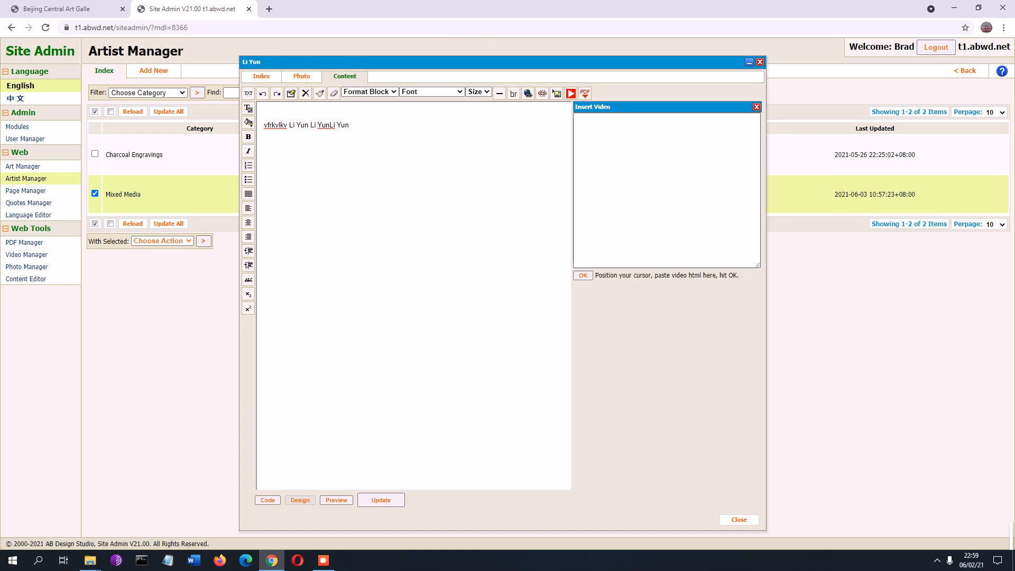
click(585, 94)
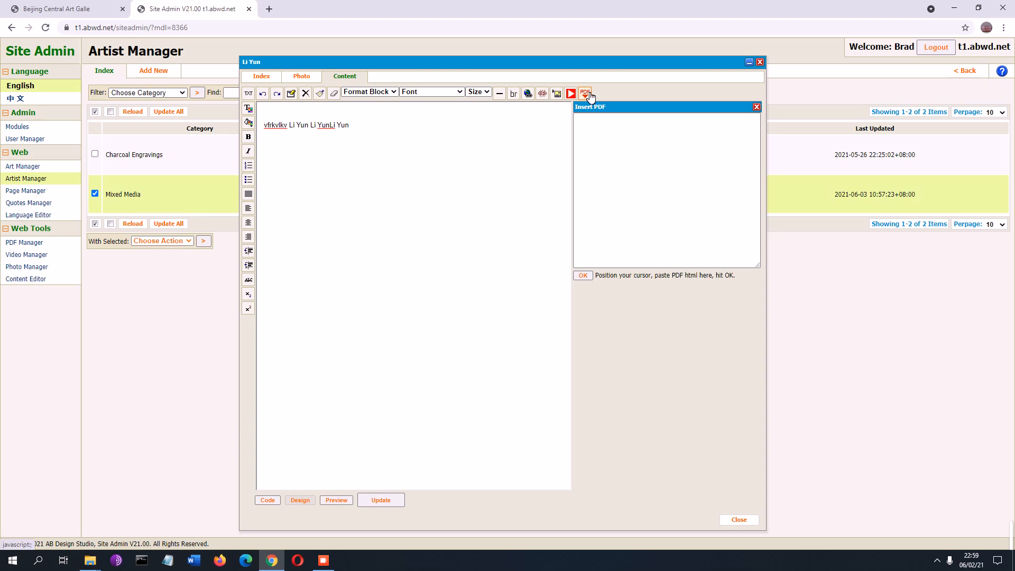
click(558, 94)
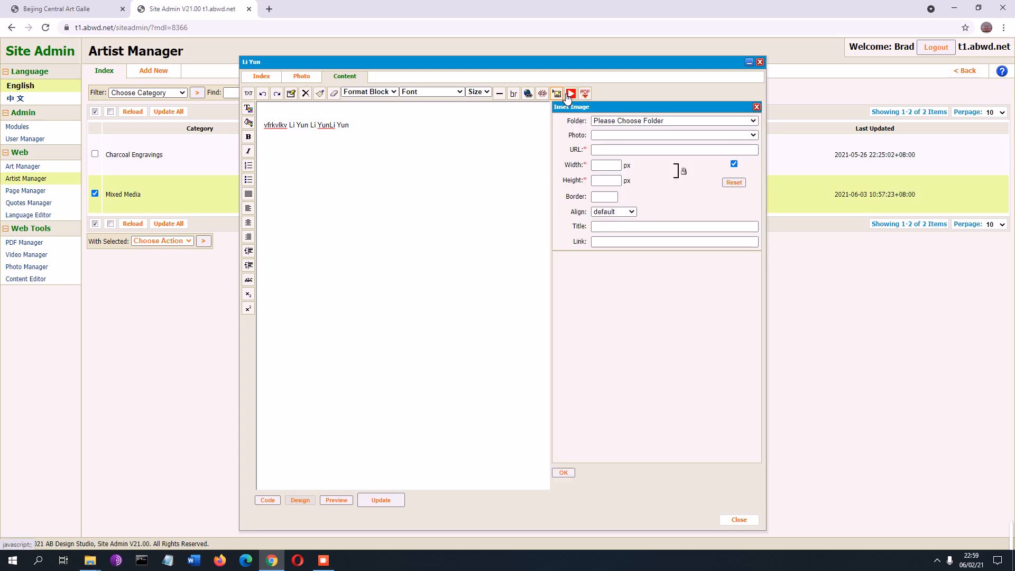
click(632, 121)
click(626, 141)
click(624, 136)
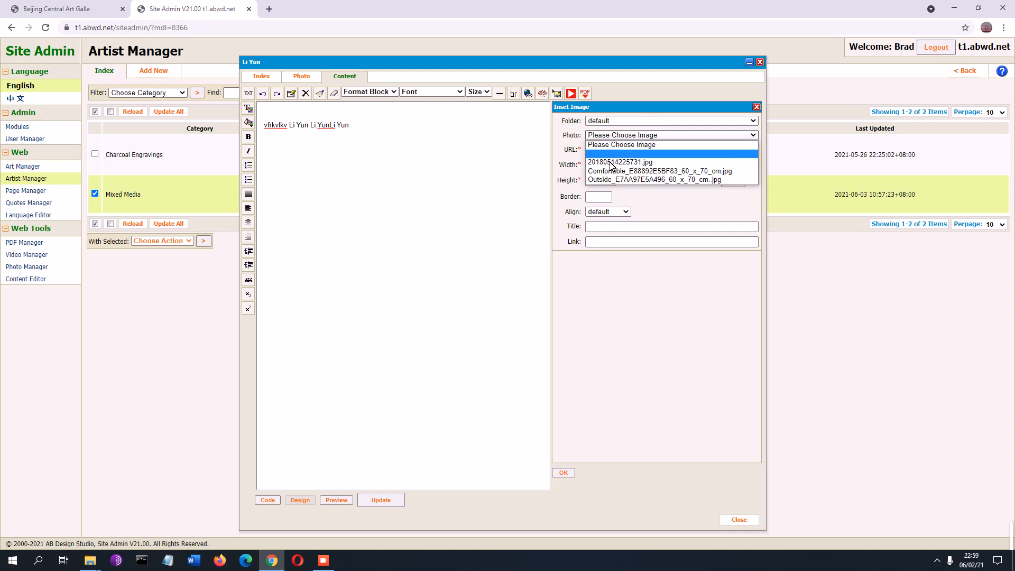
click(613, 171)
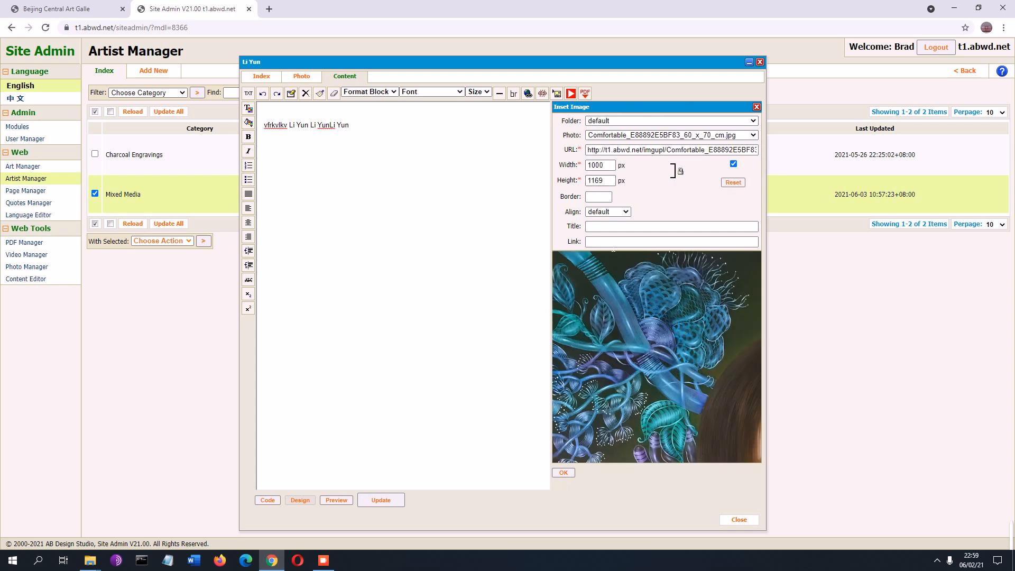
double_click(599, 165)
text(300)
drag(689, 286, 415, 246)
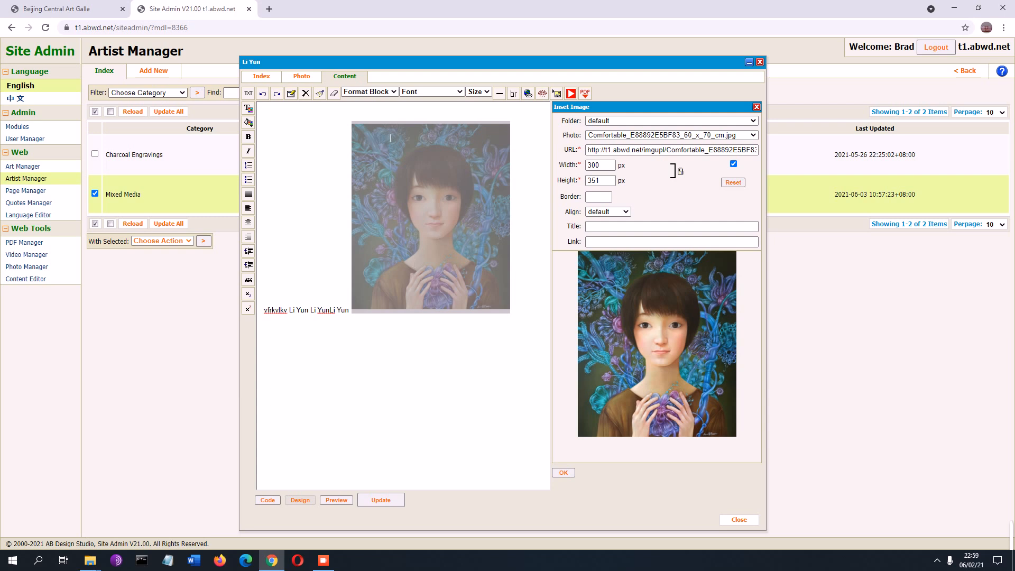
click(313, 311)
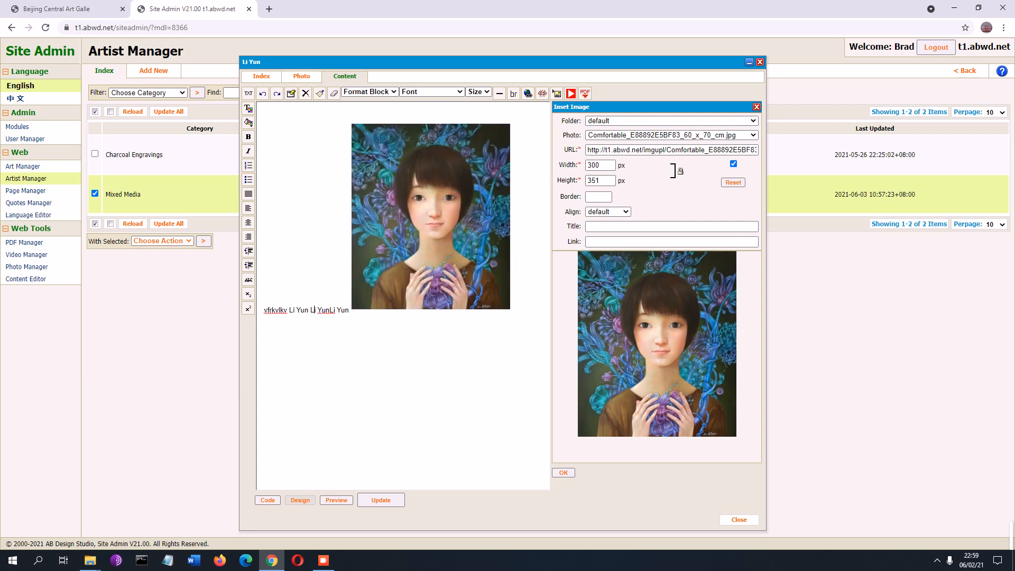
click(249, 95)
click(606, 150)
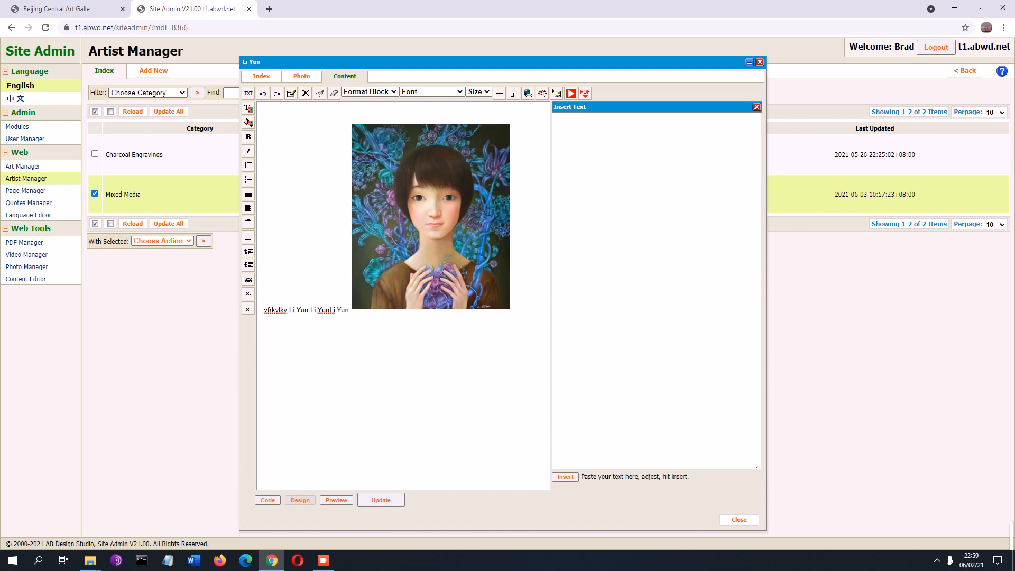
click(589, 232)
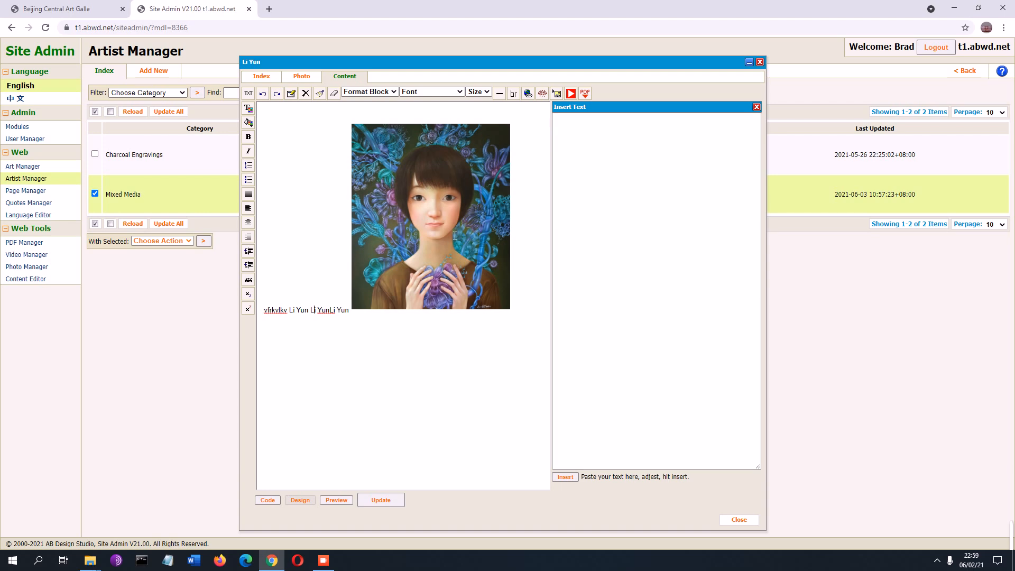
drag(520, 252, 398, 197)
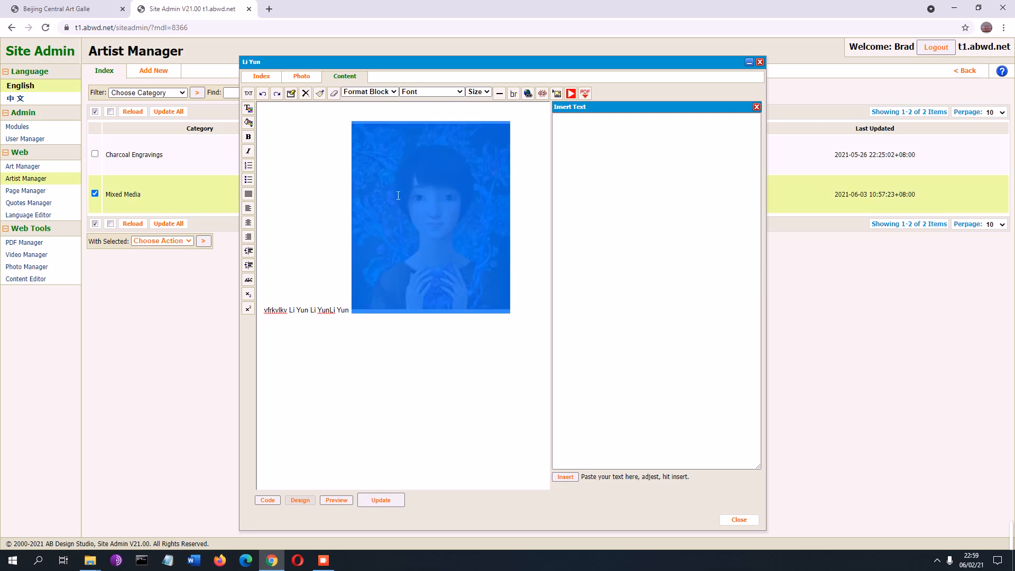
key(Delete)
key(ctrl+a)
key(Delete)
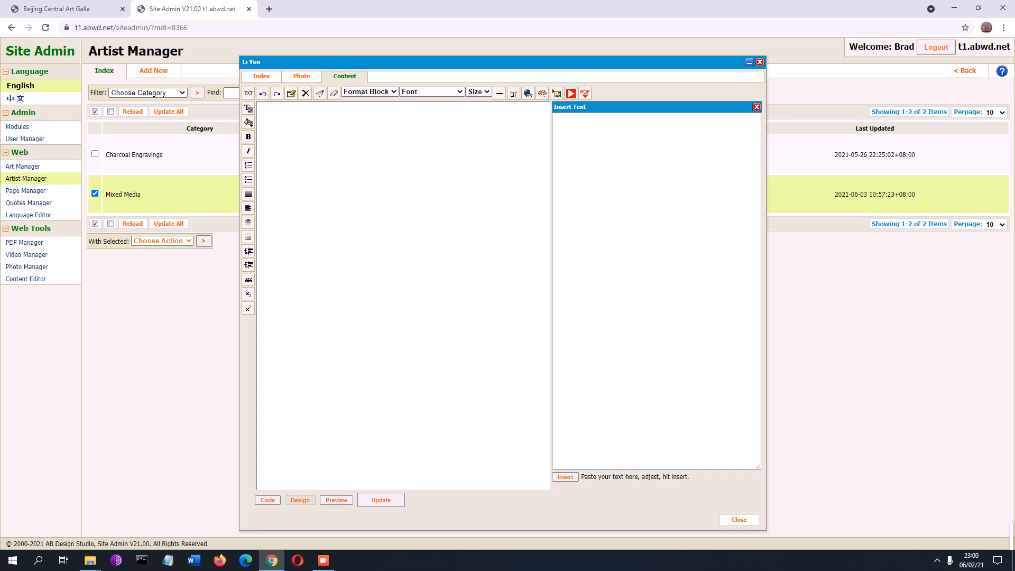
click(295, 77)
click(638, 394)
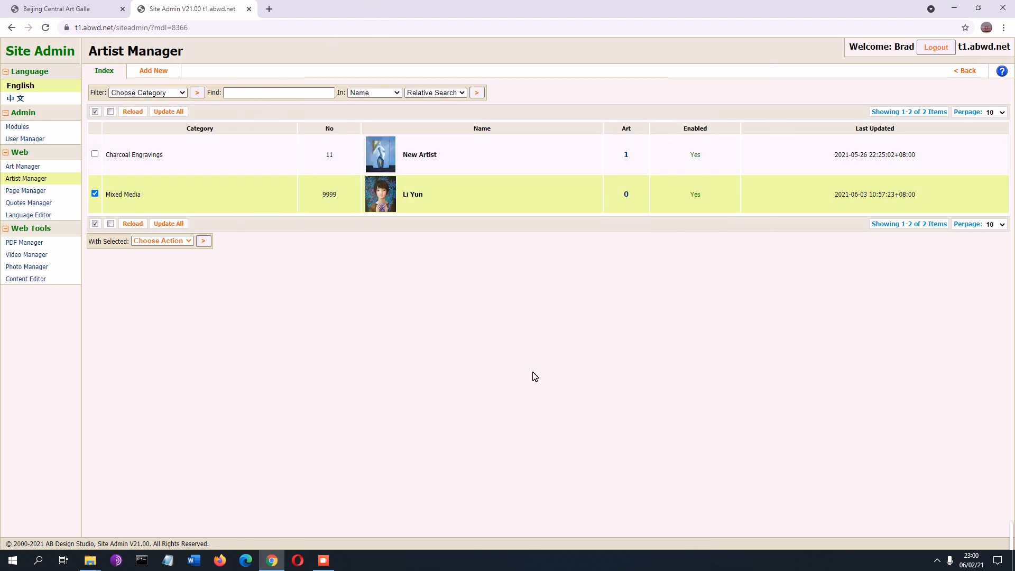
mouse_move(386, 194)
click(160, 74)
click(643, 342)
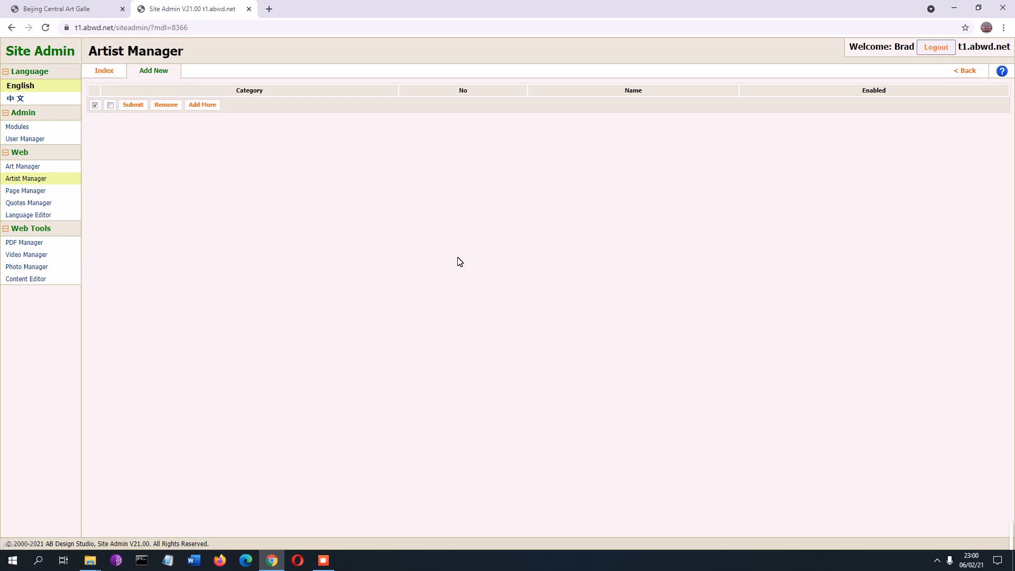
click(104, 71)
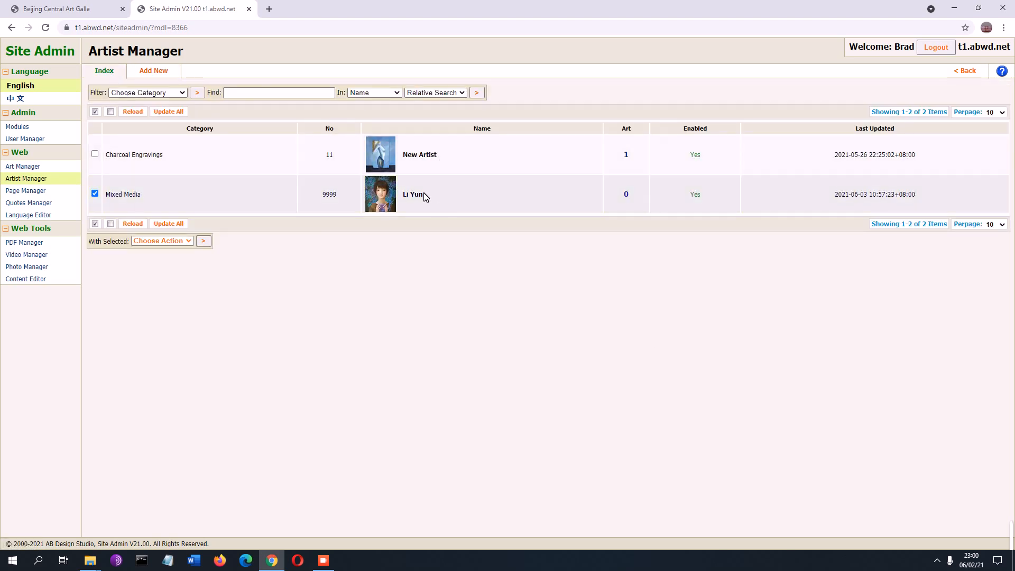
click(192, 200)
click(437, 195)
click(649, 339)
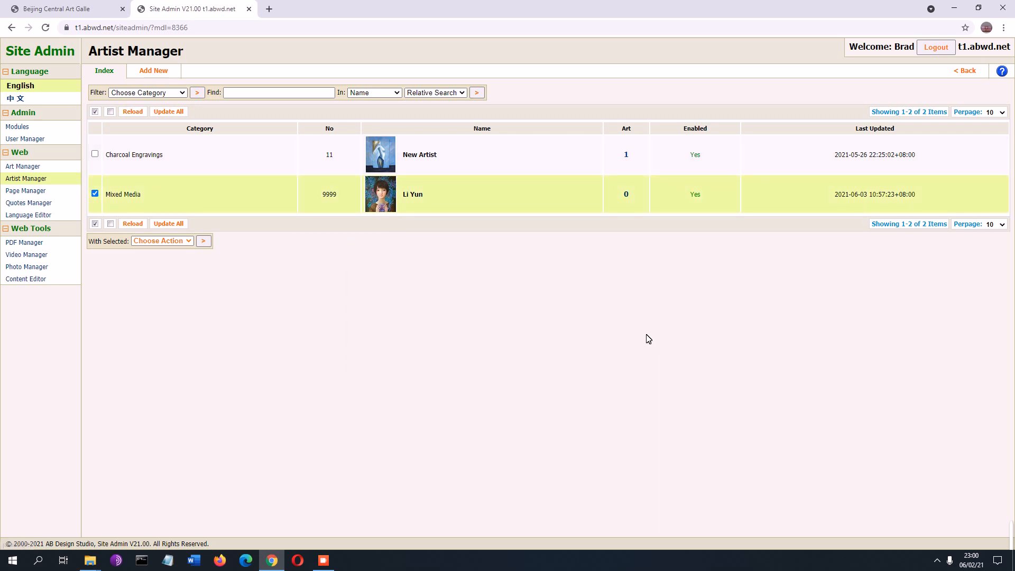
click(429, 201)
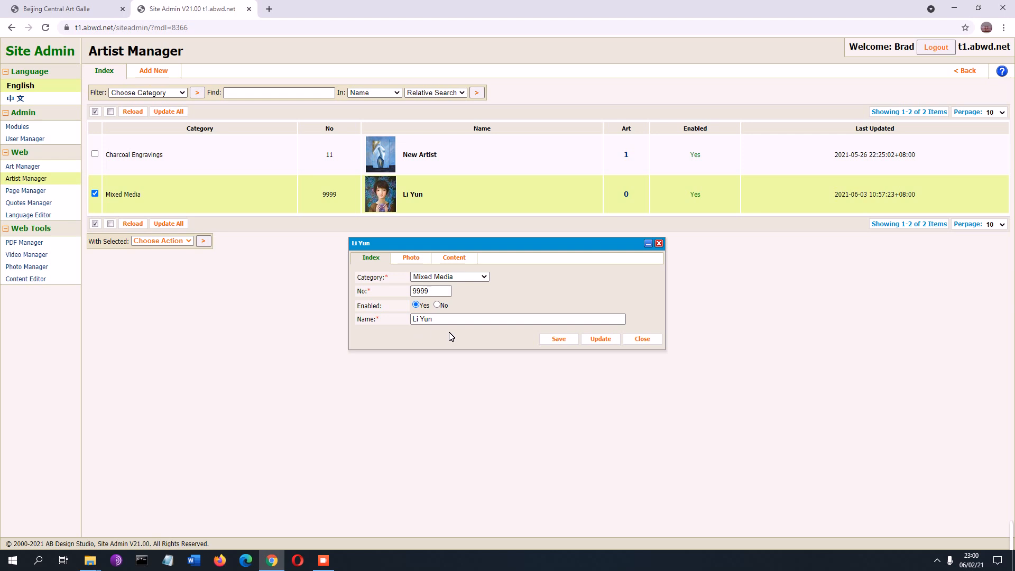
click(418, 258)
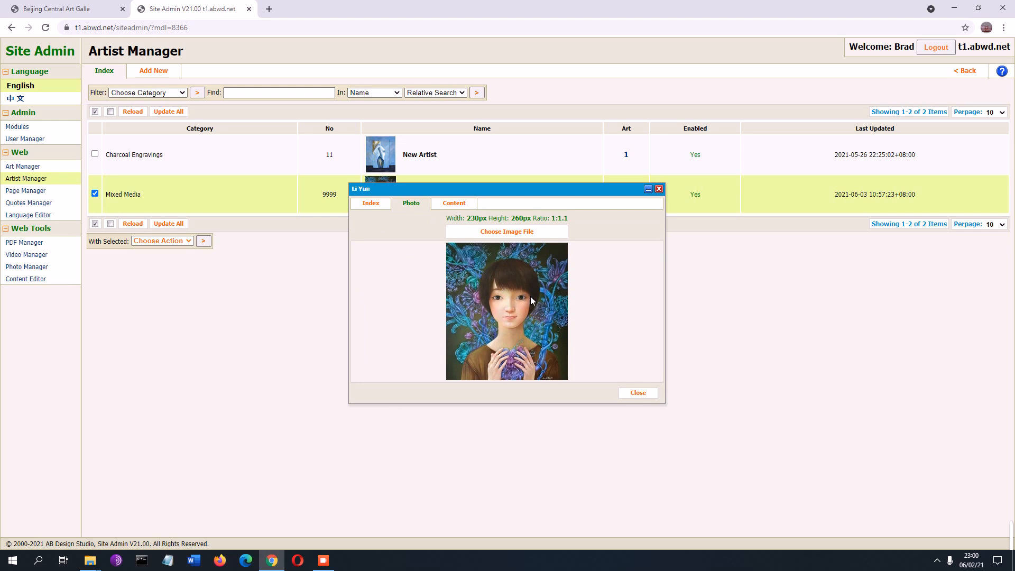
click(465, 211)
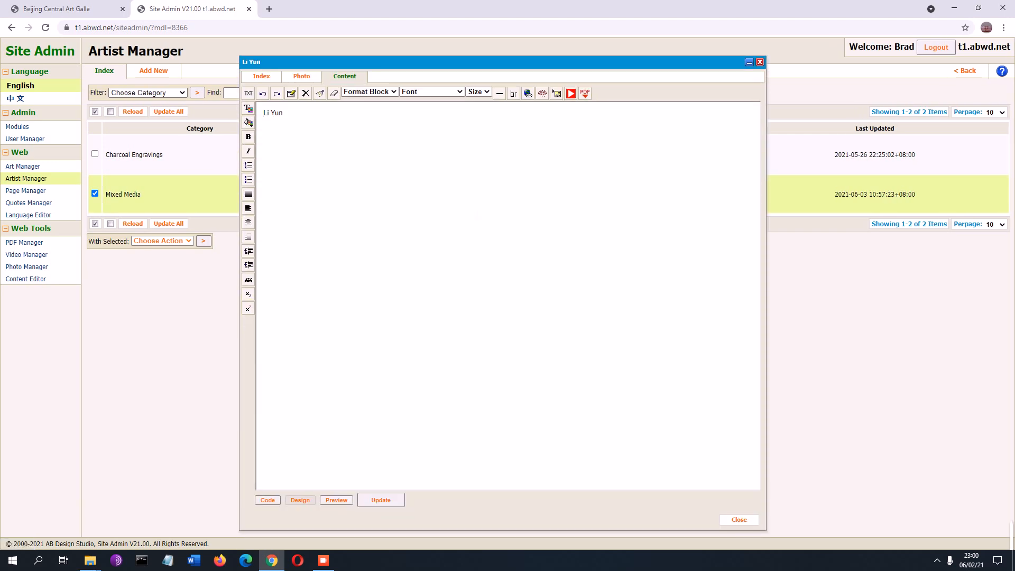
click(738, 520)
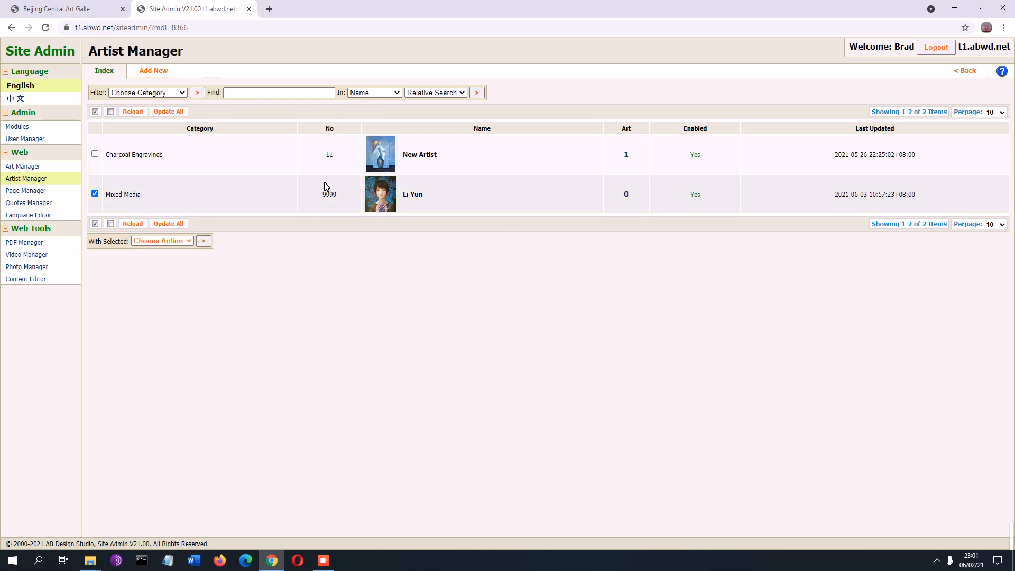
Step: Tick and untick the Mixed Media and Charcoal Engravings rows, dismissing the bulk-action list unused
click(274, 194)
click(189, 244)
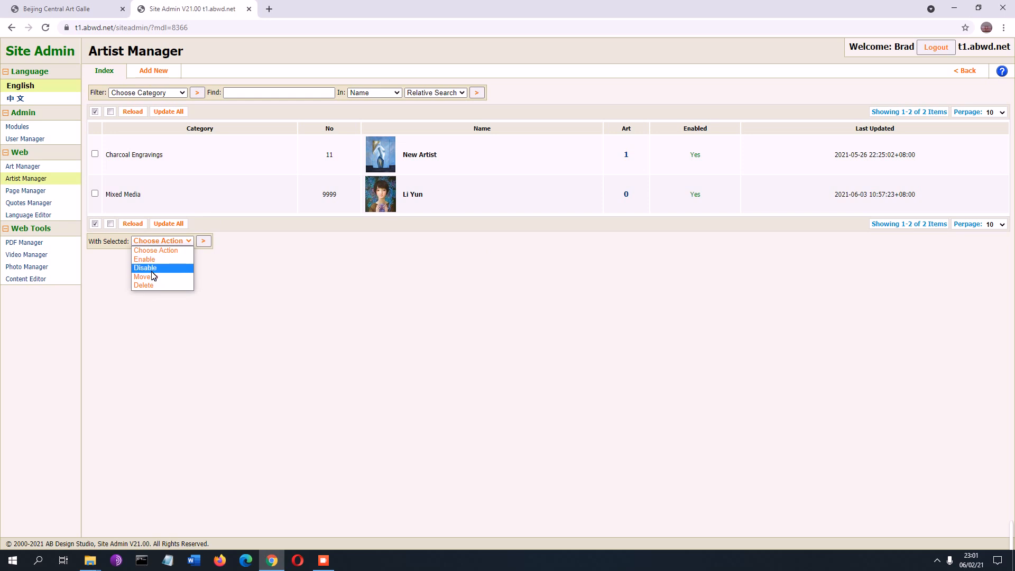
click(195, 193)
click(208, 153)
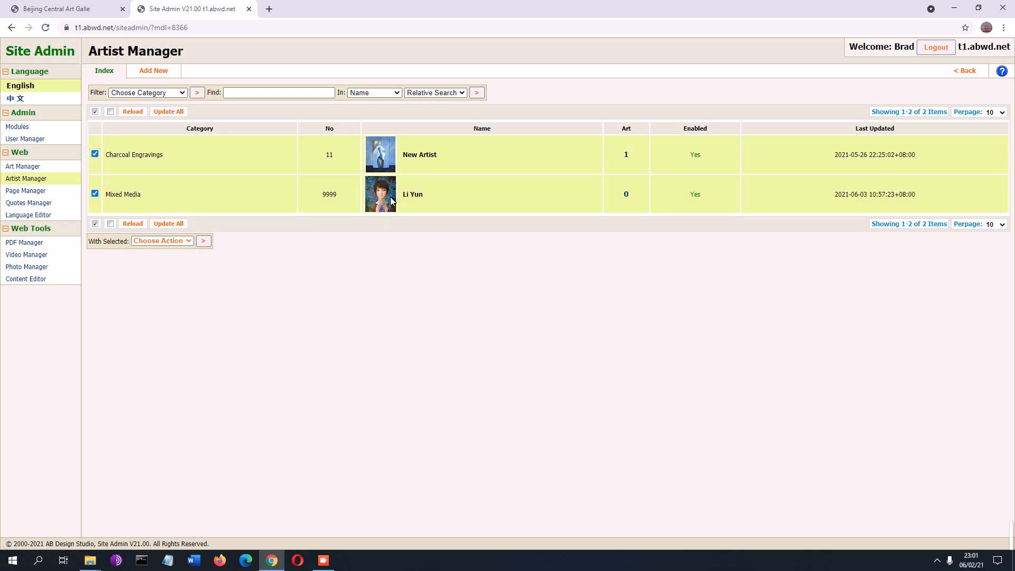
click(251, 203)
click(257, 166)
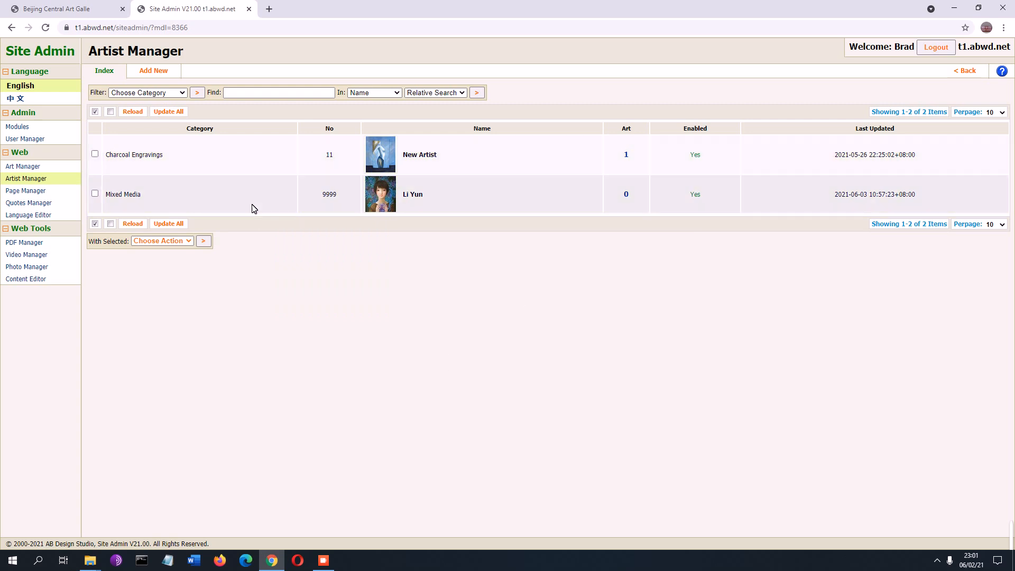
click(176, 241)
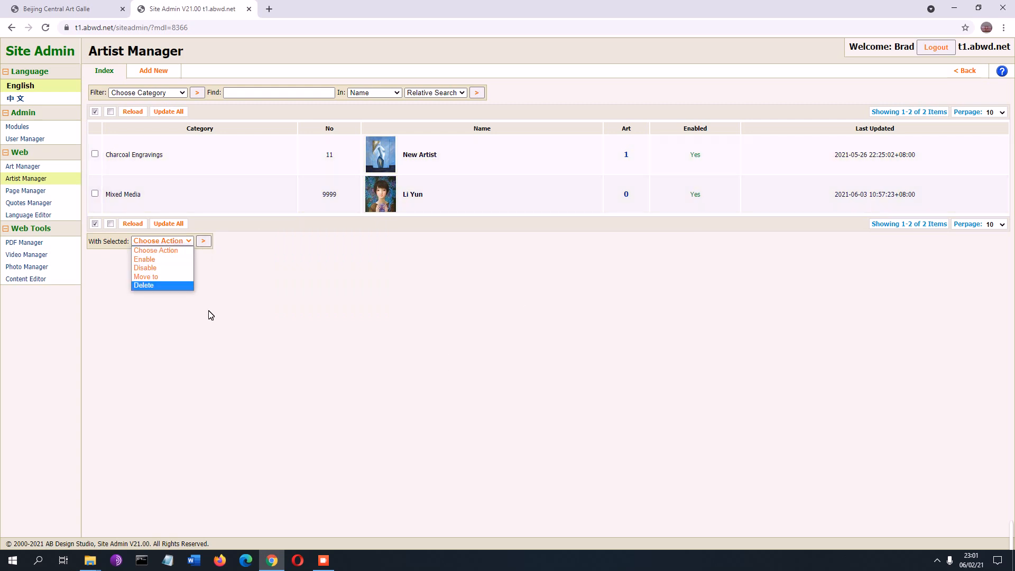
click(308, 305)
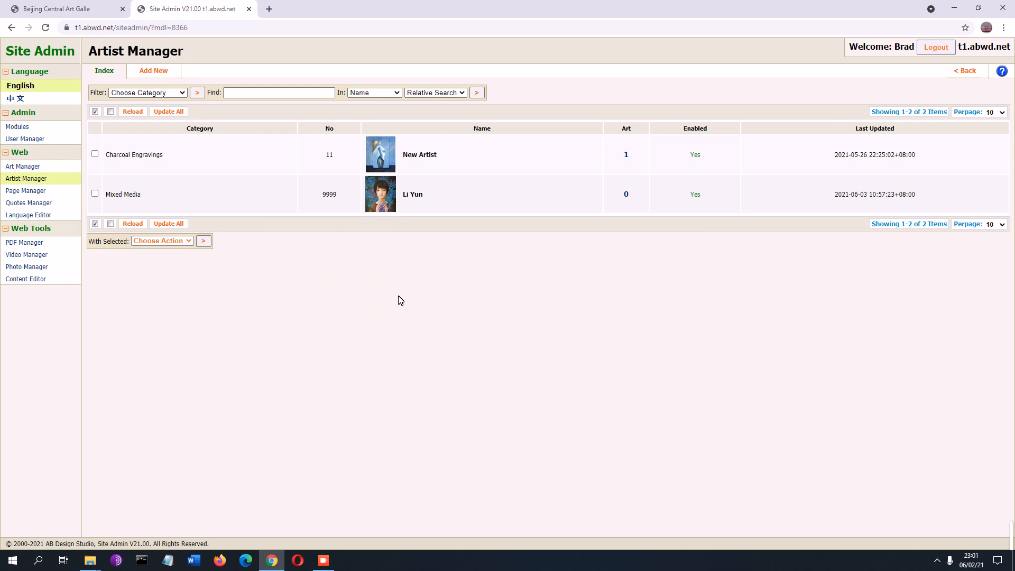